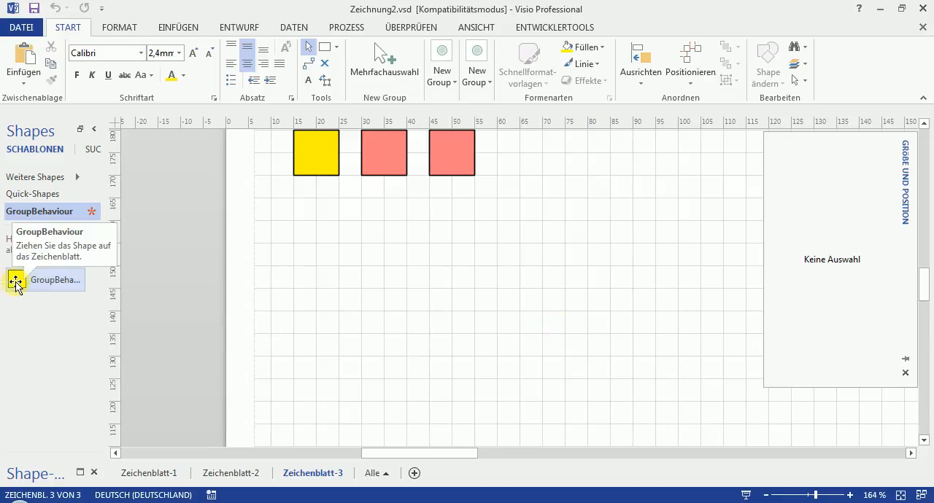
# - Open the group behaviour dialog by placing the GroupBehaviour shape on the page, and move the dialog off the drawing area
pyautogui.moveTo(16, 283); pyautogui.dragTo(254, 291)
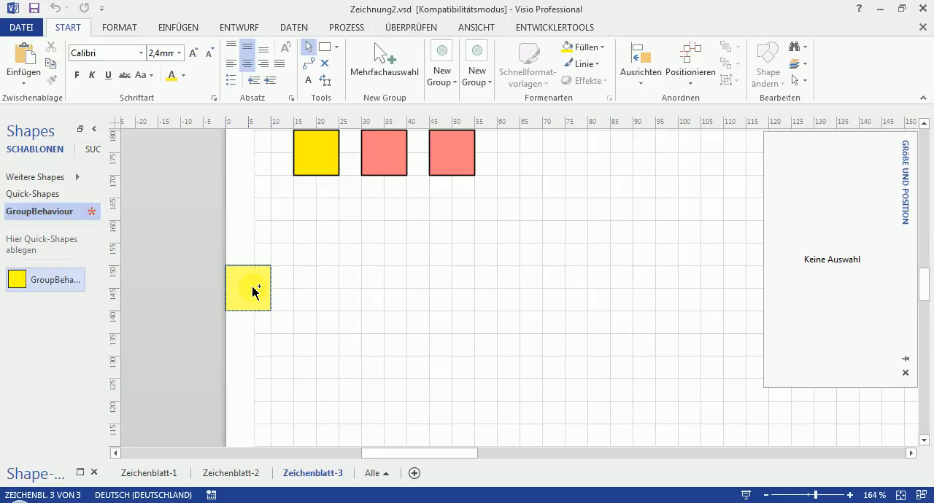
pyautogui.moveTo(254, 291); pyautogui.dragTo(250, 292)
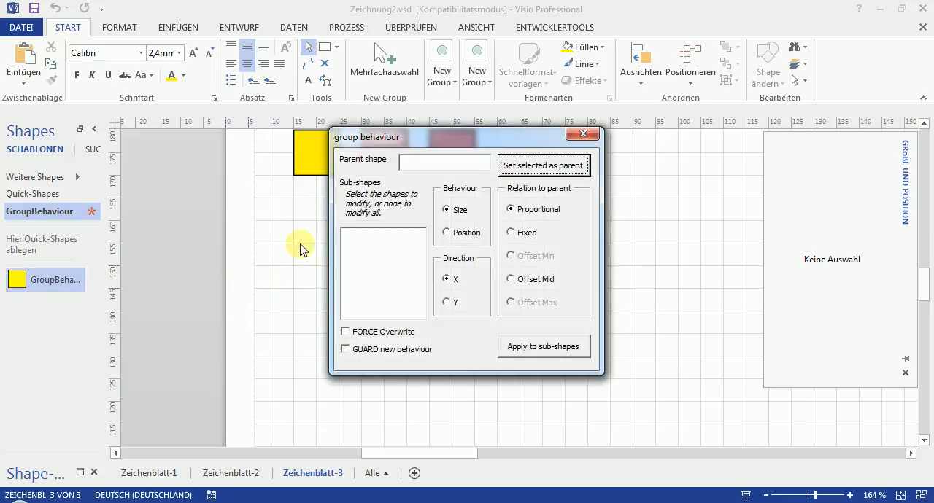
pyautogui.moveTo(482, 135); pyautogui.dragTo(310, 264)
pyautogui.moveTo(270, 237); pyautogui.dragTo(211, 184)
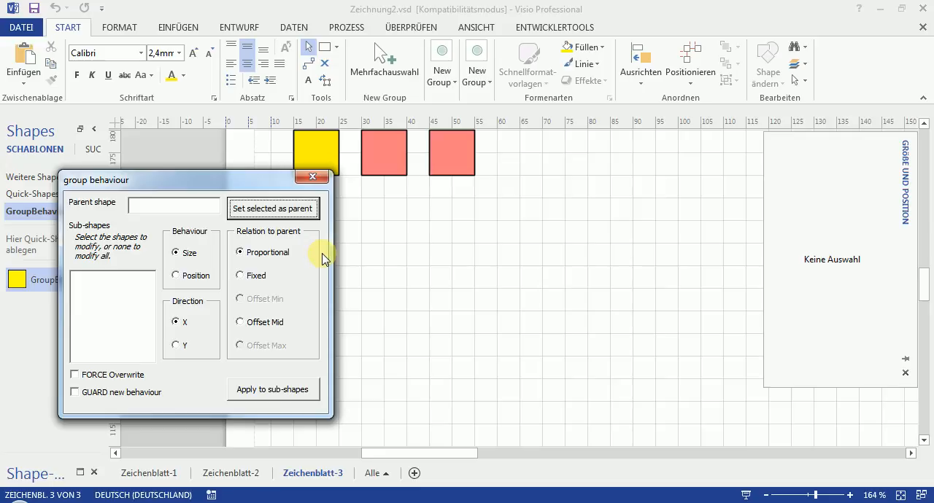
# - Draw a rectangle about 30 mm wide and 40 mm high on the empty area below the coloured squares
pyautogui.click(467, 292)
pyautogui.rightClick(466, 291)
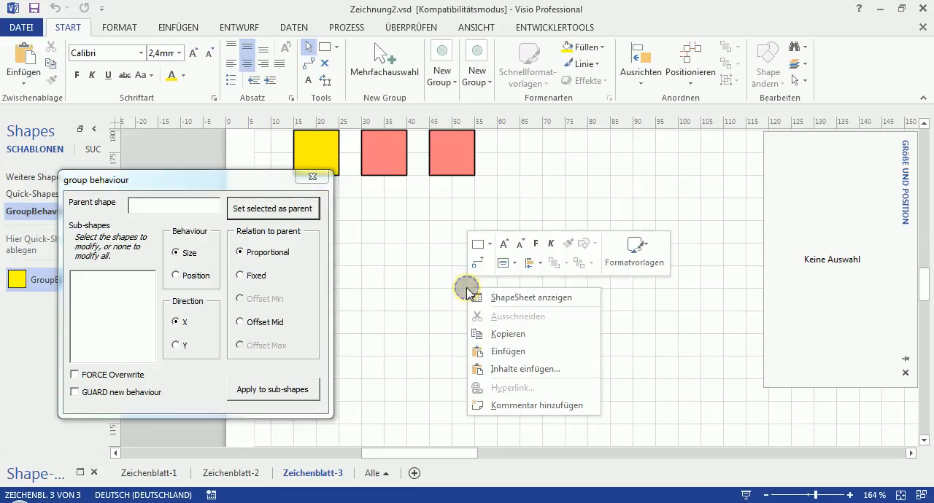
pyautogui.click(490, 246)
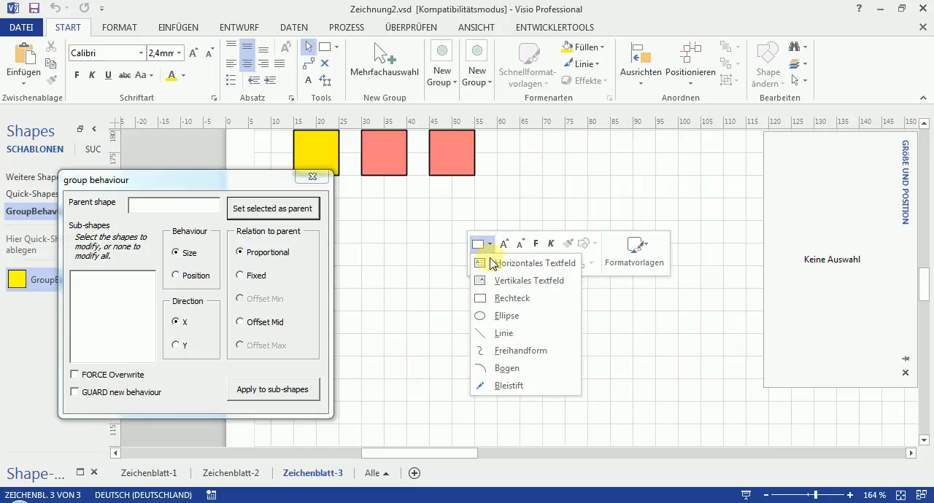
pyautogui.click(483, 298)
pyautogui.moveTo(428, 243); pyautogui.dragTo(568, 425)
pyautogui.scroll(-1, 617, 407)
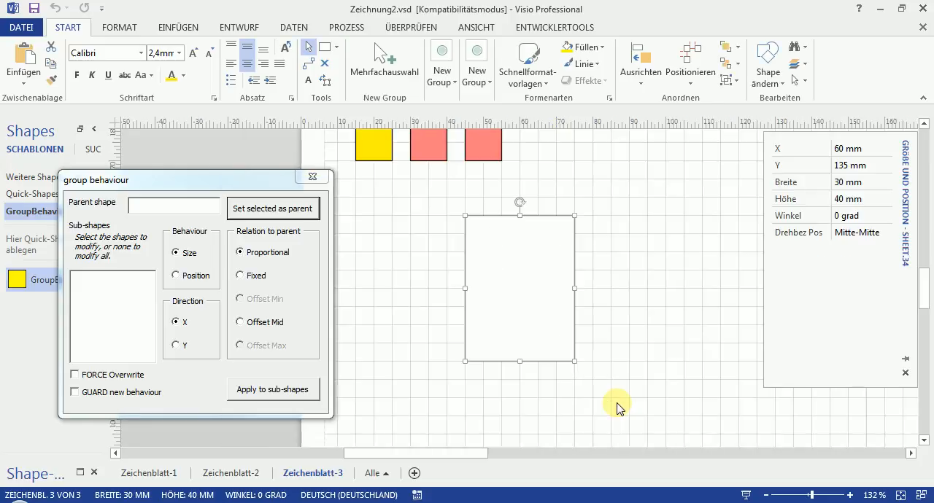
pyautogui.scroll(1, 617, 406)
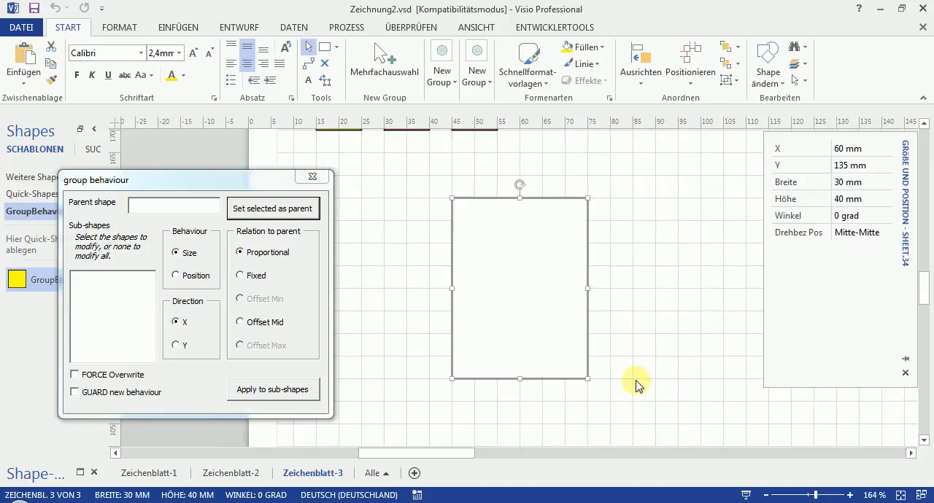
# - Move the large rectangle so its centre is at about X 50 mm, Y 130 mm
pyautogui.click(526, 319)
pyautogui.moveTo(522, 321); pyautogui.dragTo(477, 343)
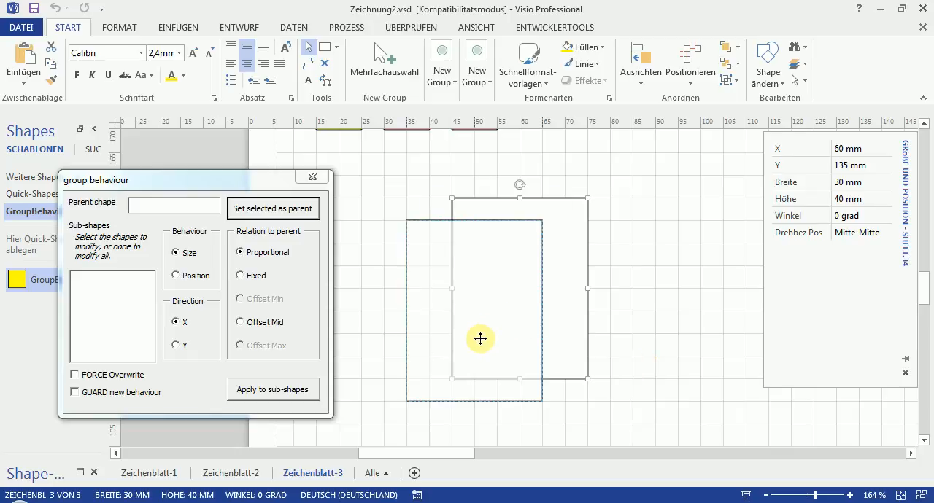
pyautogui.click(606, 340)
pyautogui.click(525, 342)
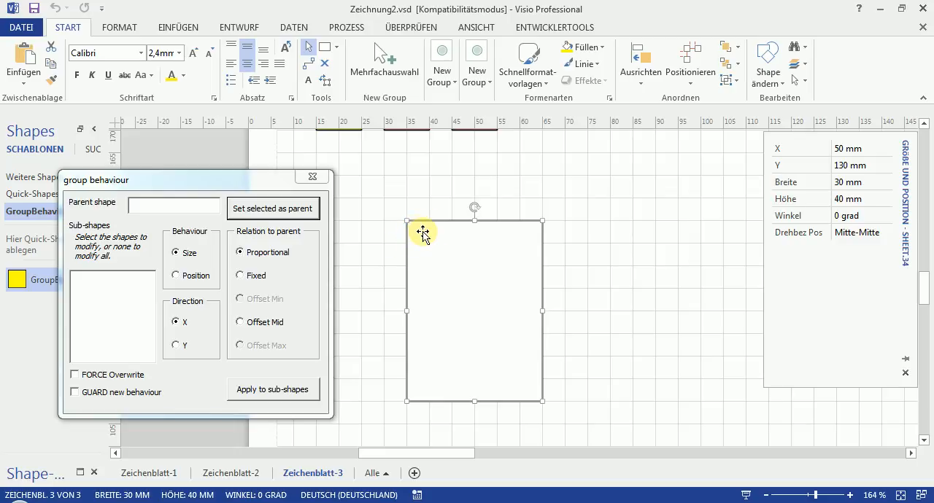
pyautogui.click(594, 310)
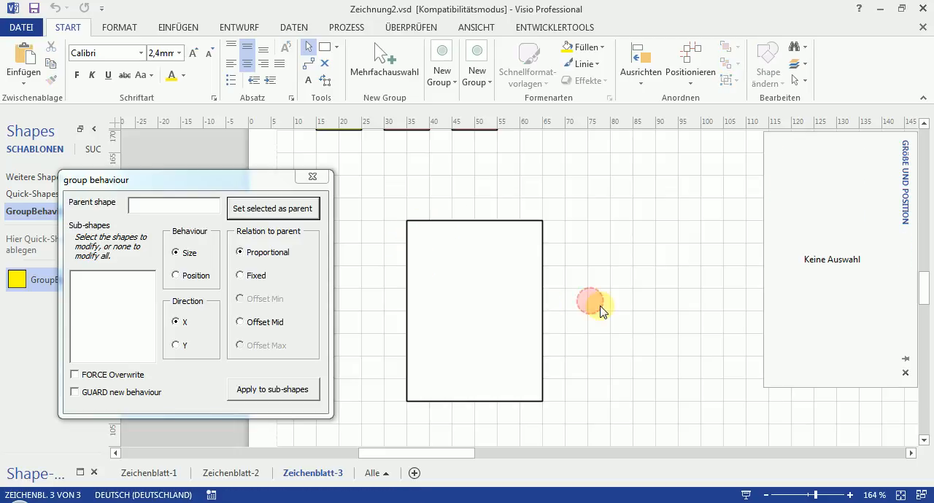
# - Draw a square of about 10 mm beside the large rectangle and delete its upper-left corner point to make a triangle
pyautogui.rightClick(645, 310)
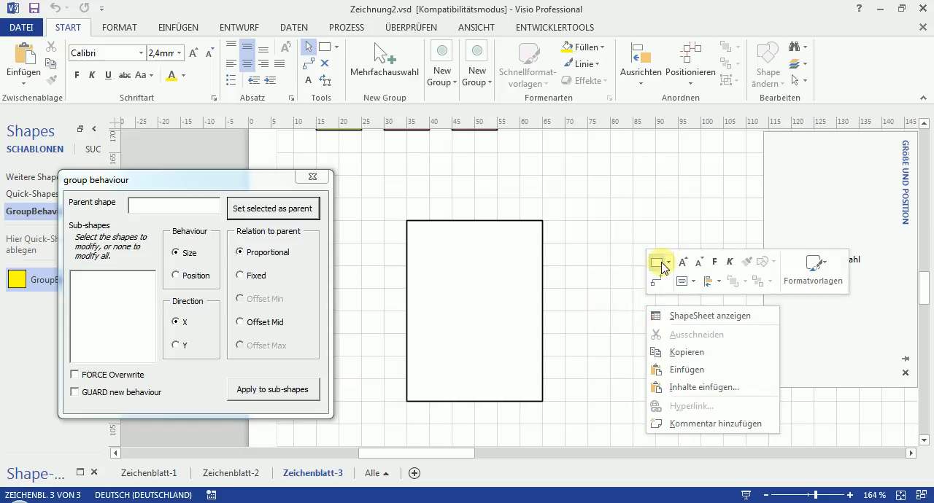
pyautogui.click(669, 264)
pyautogui.click(661, 316)
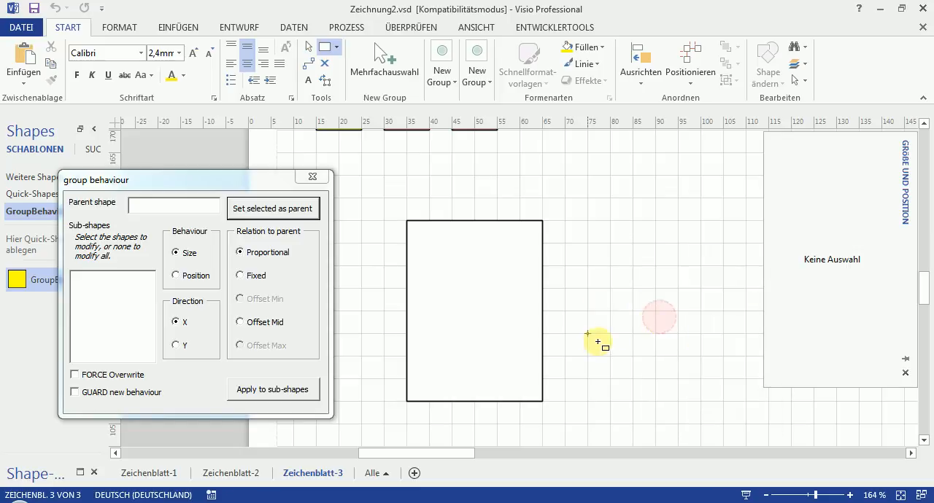
pyautogui.moveTo(609, 289); pyautogui.dragTo(655, 333)
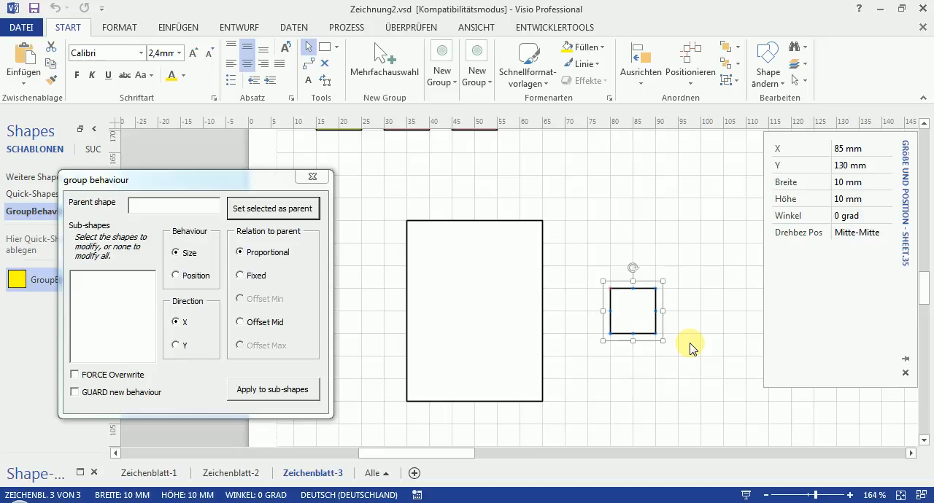
pyautogui.press('Delete')
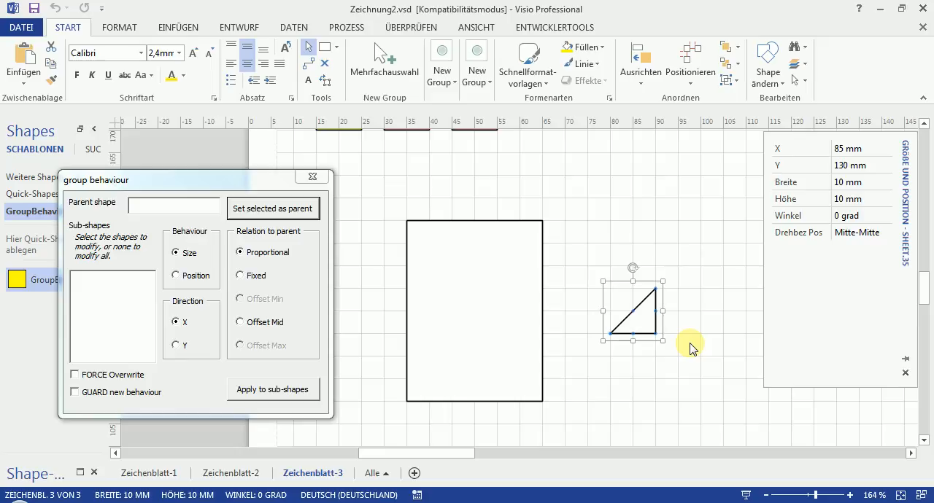
pyautogui.click(690, 346)
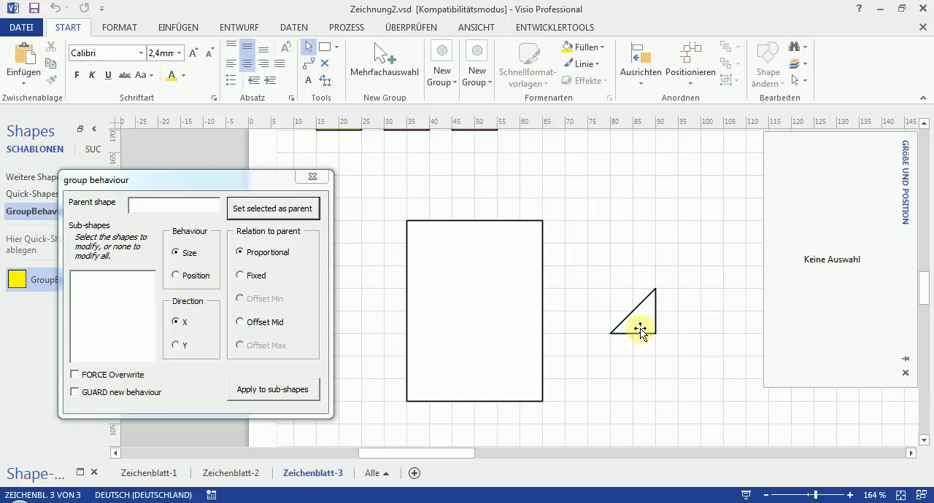
# - Draw another square of about 10 mm above the triangle and set its line colour to white
pyautogui.rightClick(679, 336)
pyautogui.click(688, 295)
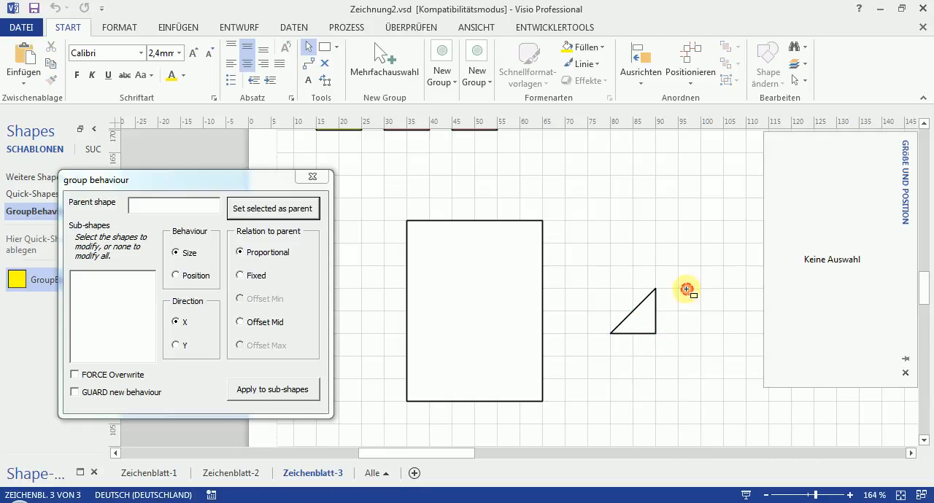
pyautogui.moveTo(631, 205); pyautogui.dragTo(678, 244)
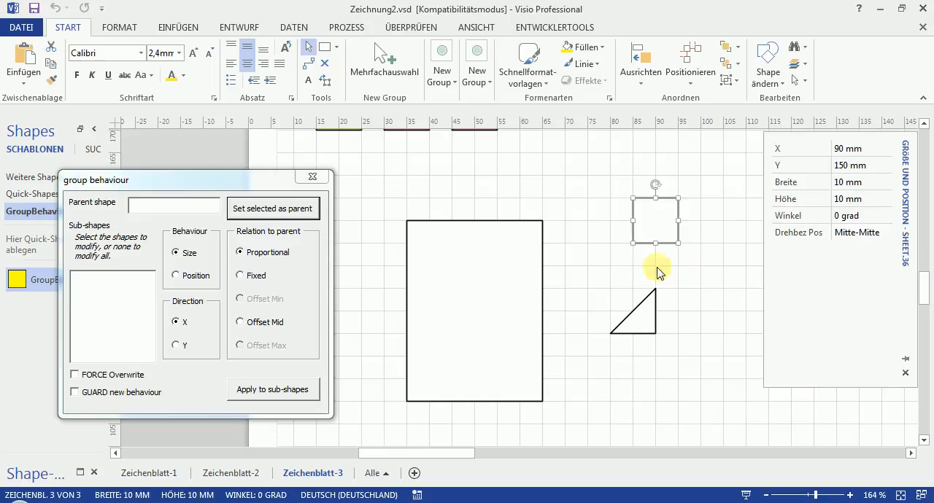
pyautogui.click(596, 67)
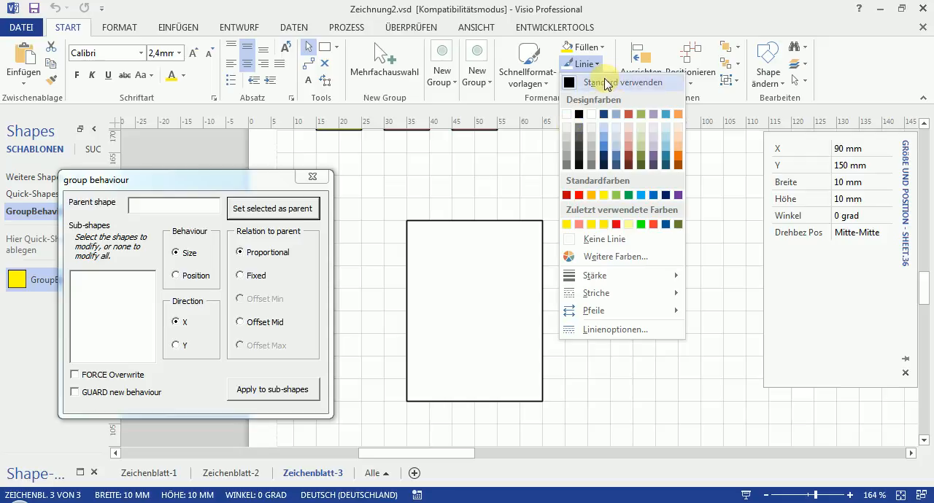
pyautogui.click(568, 115)
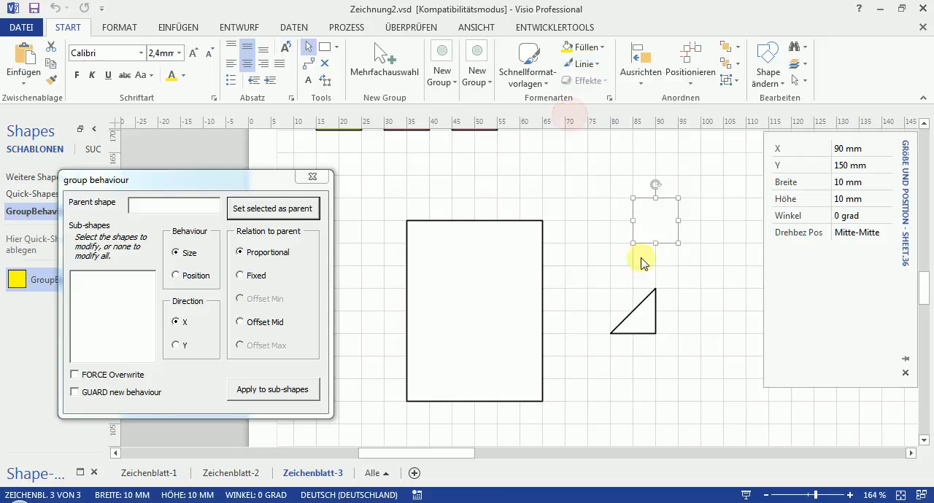
# - Align the white-outlined square exactly over the triangle and send it behind the triangle
pyautogui.moveTo(661, 217); pyautogui.dragTo(638, 308)
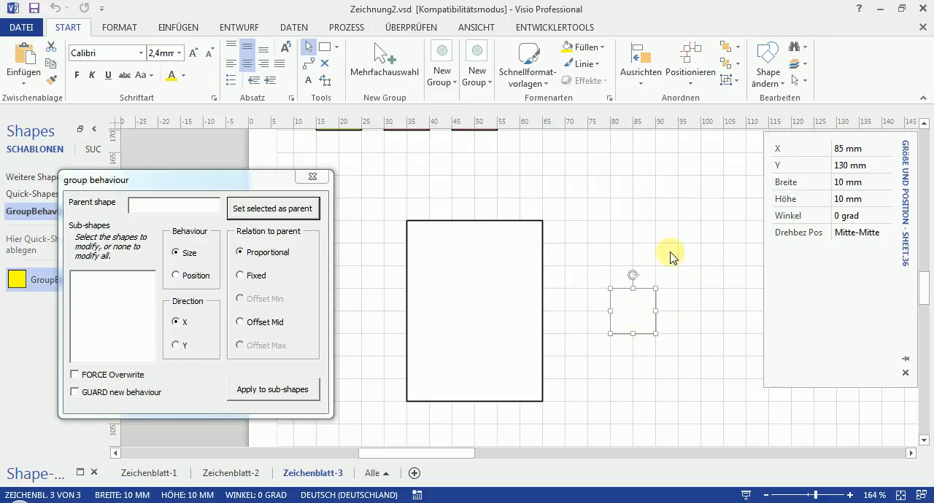
pyautogui.click(728, 70)
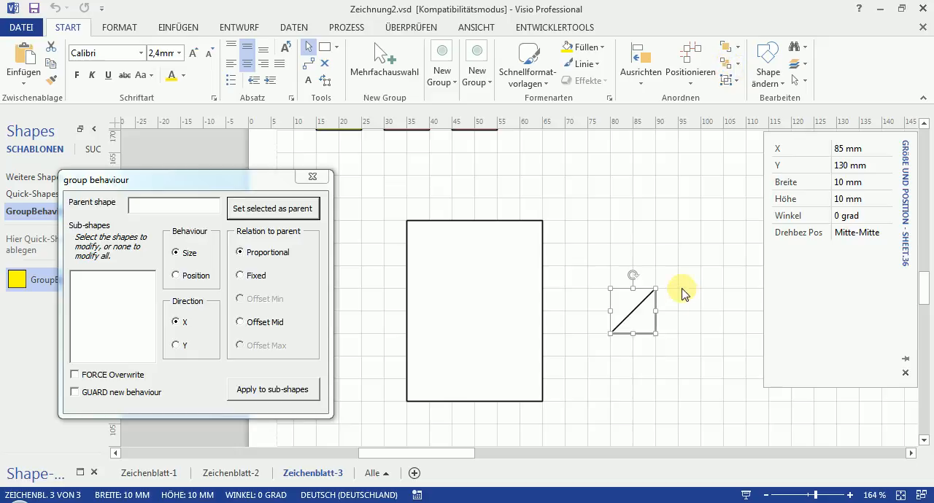
pyautogui.click(672, 310)
# - Group the triangle with the white-outlined square and fit the group, about 5 mm in size, into the large rectangle's upper-left corner
pyautogui.moveTo(678, 253); pyautogui.dragTo(593, 368)
pyautogui.click(733, 82)
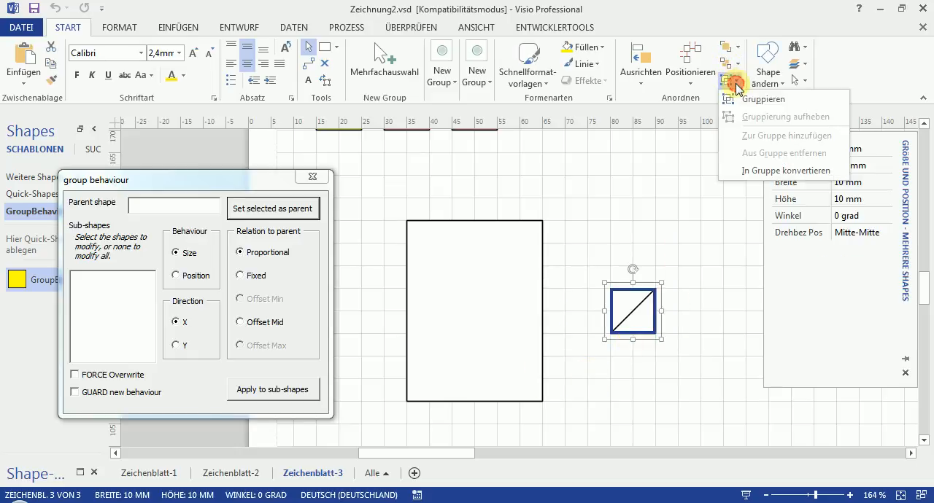
pyautogui.click(750, 103)
pyautogui.moveTo(658, 337); pyautogui.dragTo(420, 241)
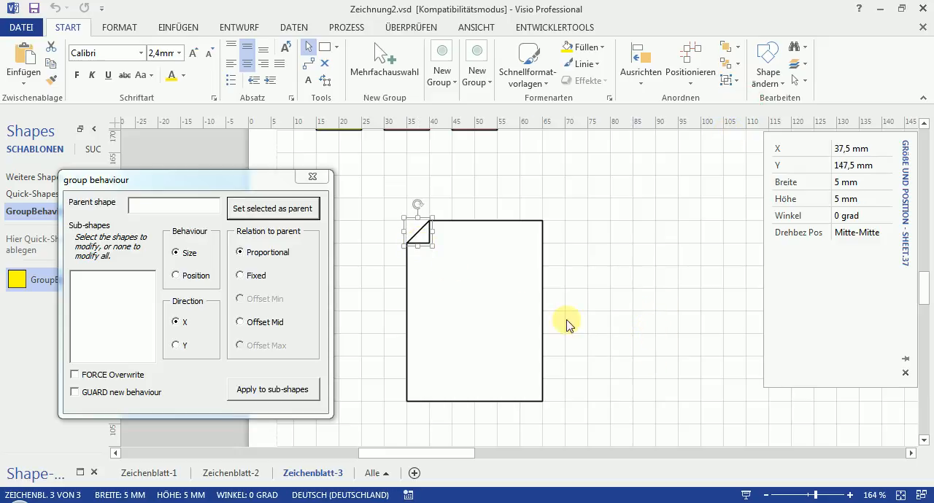
pyautogui.click(617, 344)
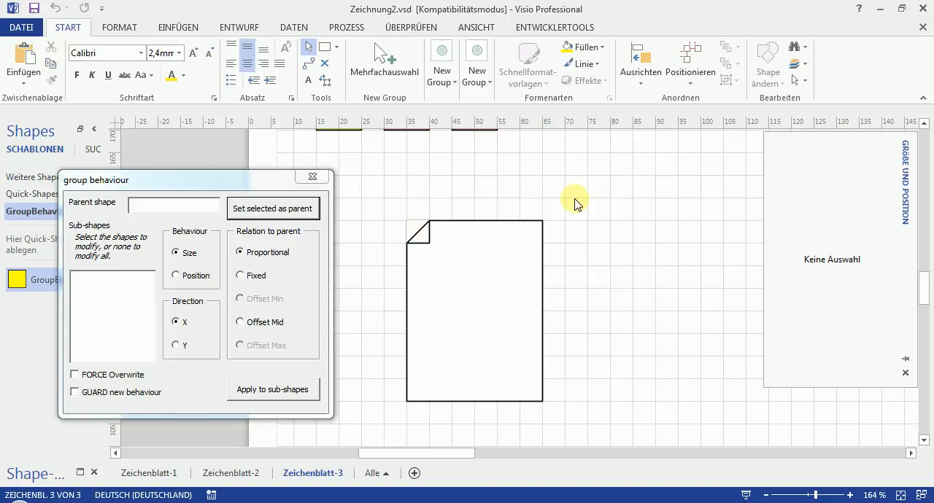
# - Group the large rectangle and the folded-corner group into one shape
pyautogui.moveTo(582, 198); pyautogui.dragTo(376, 364)
pyautogui.scroll(3, 433, 418)
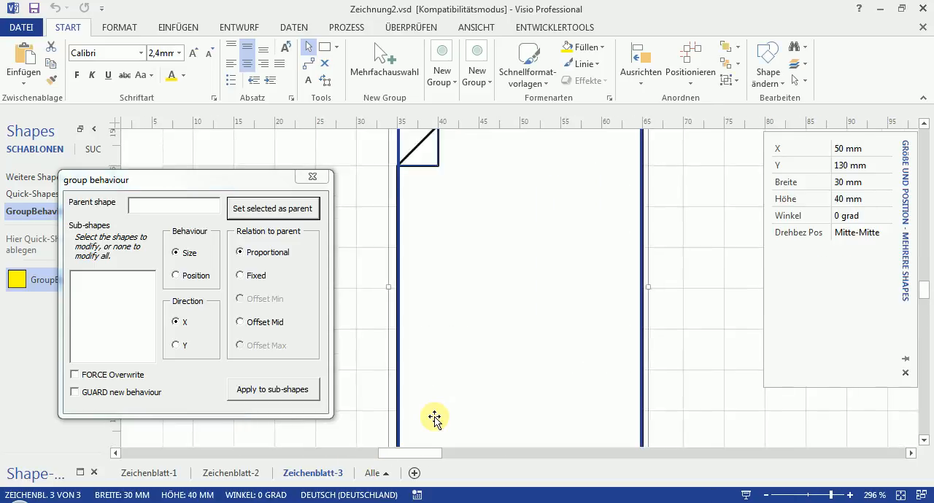
pyautogui.scroll(-2, 433, 418)
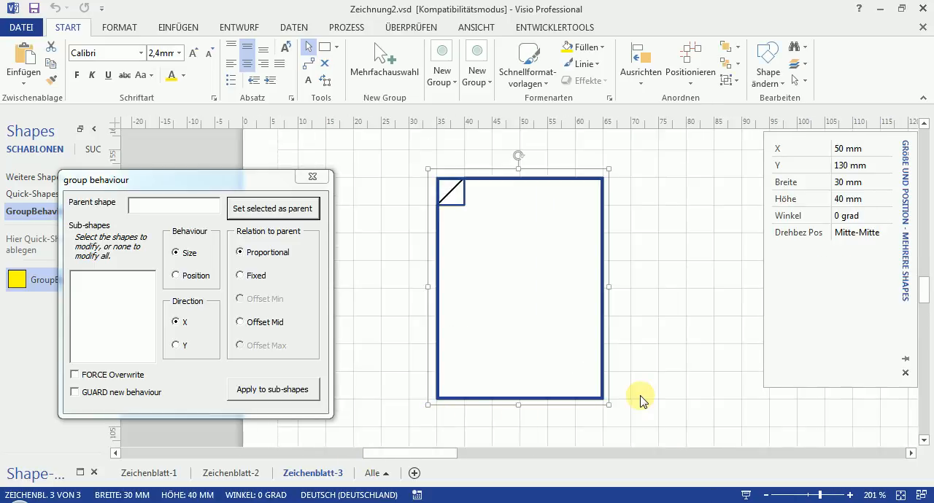
pyautogui.rightClick(584, 325)
pyautogui.moveTo(677, 209)
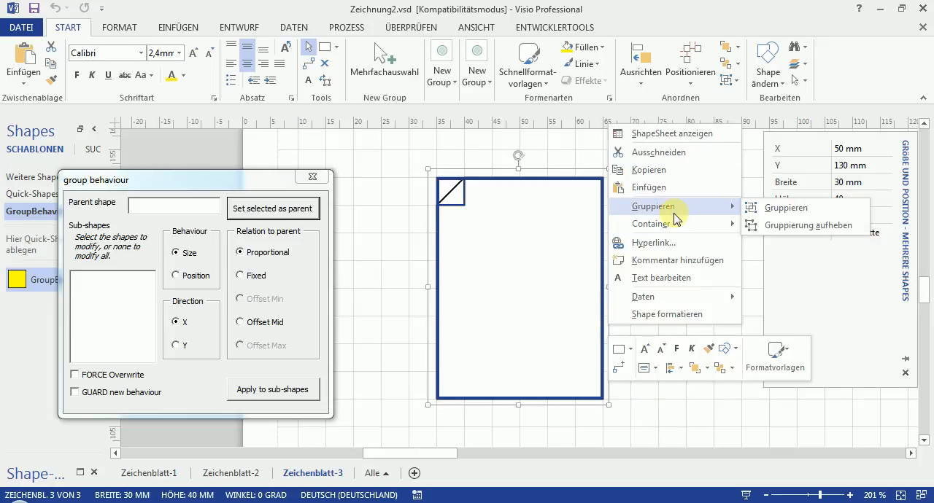
pyautogui.click(767, 209)
pyautogui.click(683, 298)
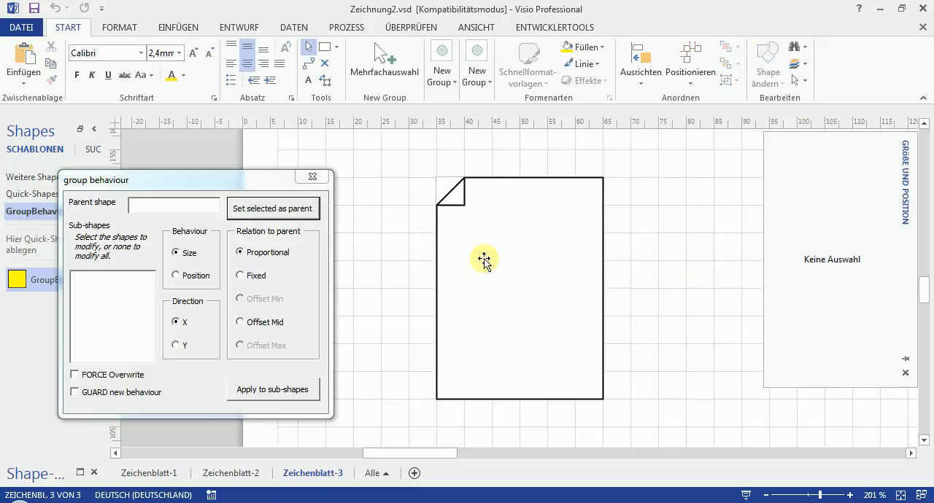
# - Set the page-shaped group as parent and apply a Fixed size in X and Y to its corner sub-shape Sheet.37
pyautogui.click(512, 248)
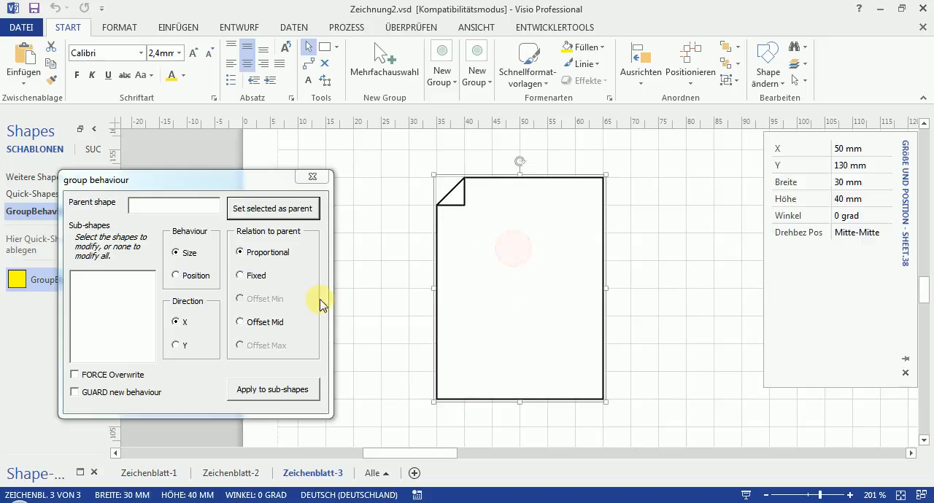
pyautogui.click(292, 213)
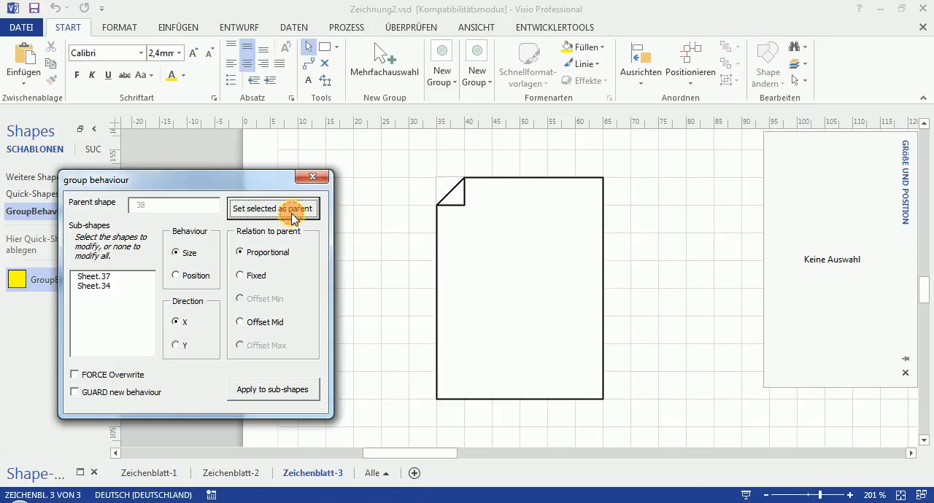
pyautogui.click(95, 276)
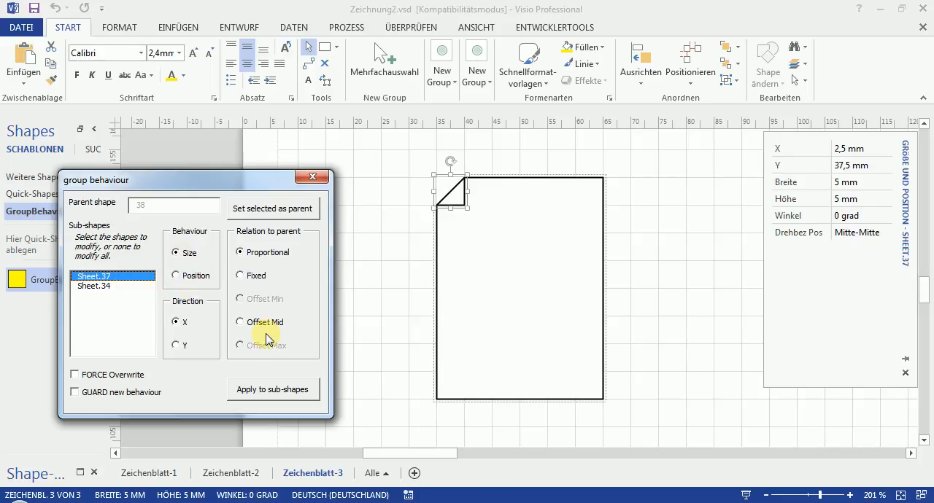
pyautogui.click(252, 276)
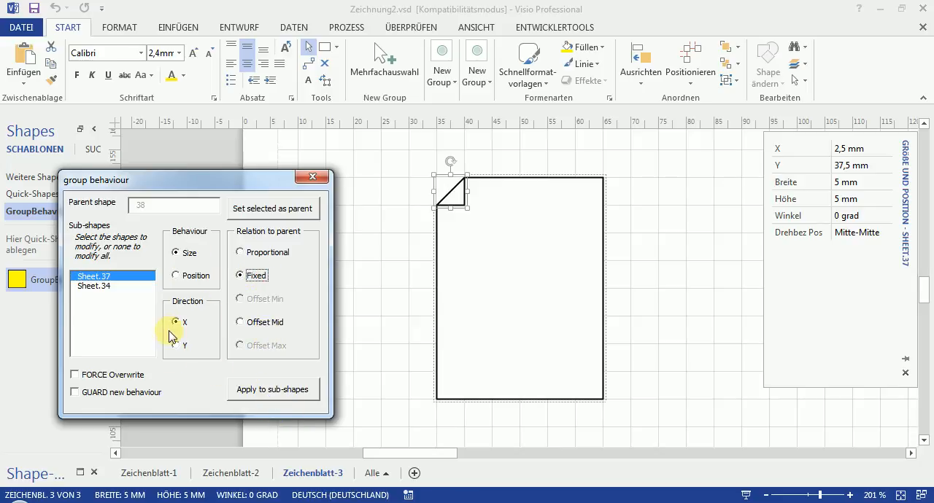
pyautogui.click(271, 389)
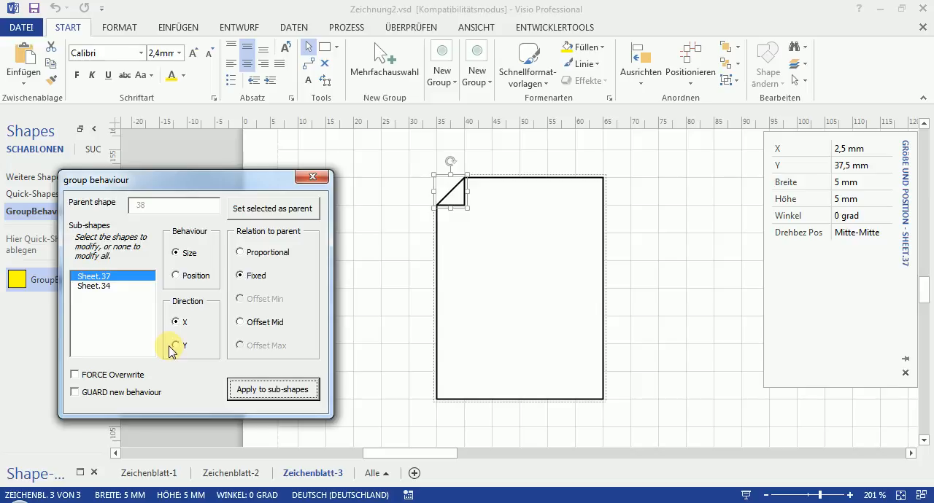
pyautogui.click(176, 346)
pyautogui.click(260, 391)
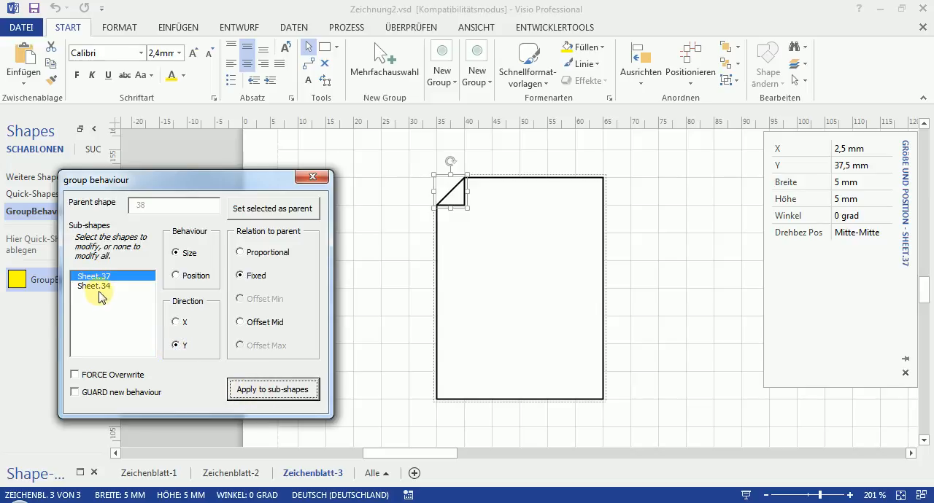
# - Apply position behaviour to corner sub-shape Sheet.37 with Offset Max in Y and Offset Min in X
pyautogui.click(191, 275)
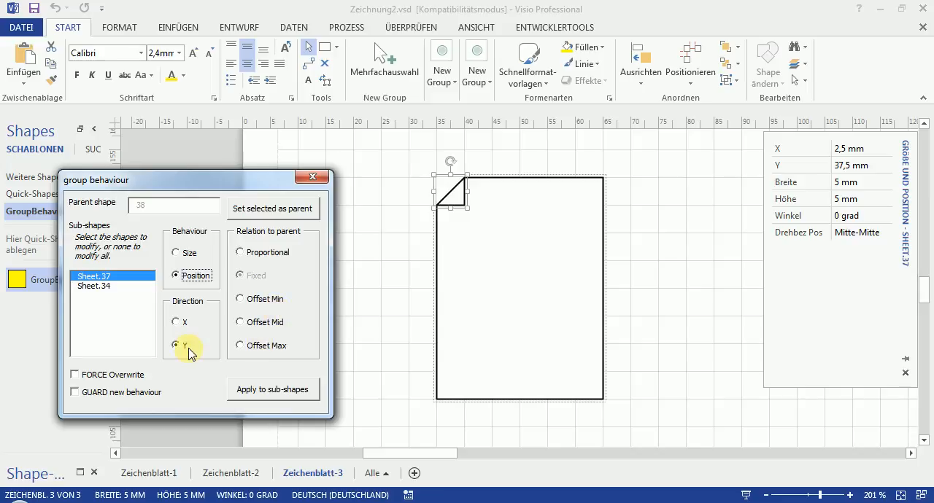
pyautogui.click(268, 345)
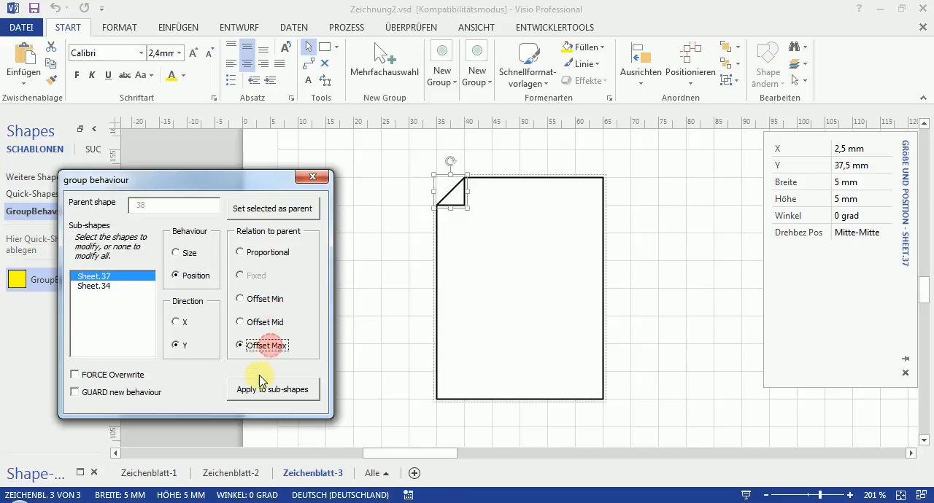
pyautogui.click(178, 321)
pyautogui.click(267, 304)
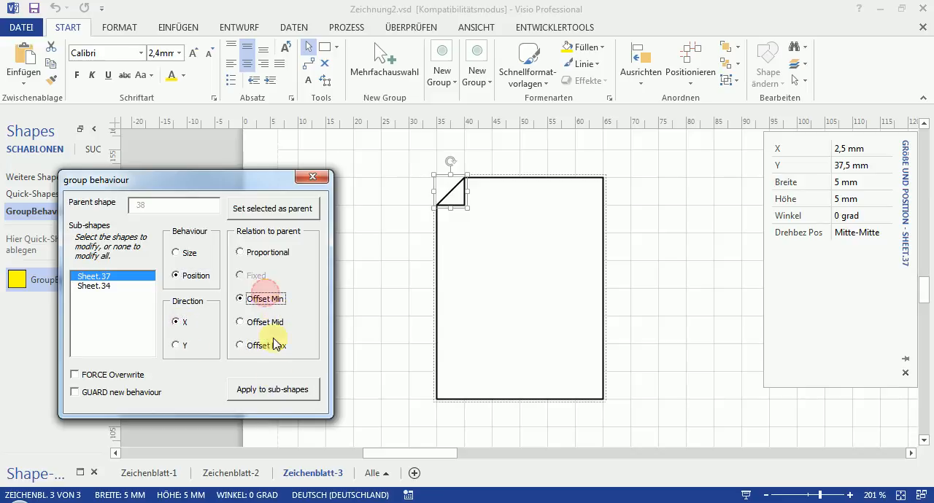
pyautogui.click(273, 389)
# - Test-resize the page-shaped group in height and width to check how its folded corner behaves
pyautogui.click(667, 317)
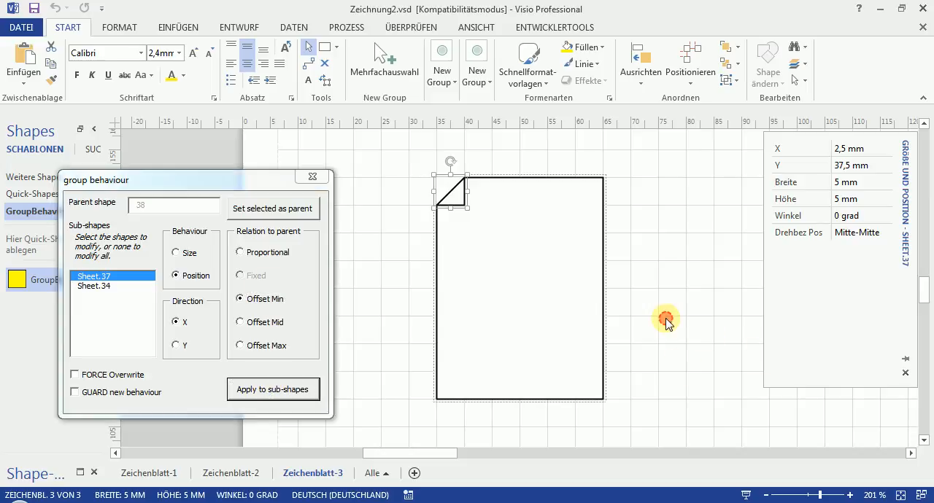
pyautogui.click(571, 308)
pyautogui.moveTo(519, 175); pyautogui.dragTo(542, 178)
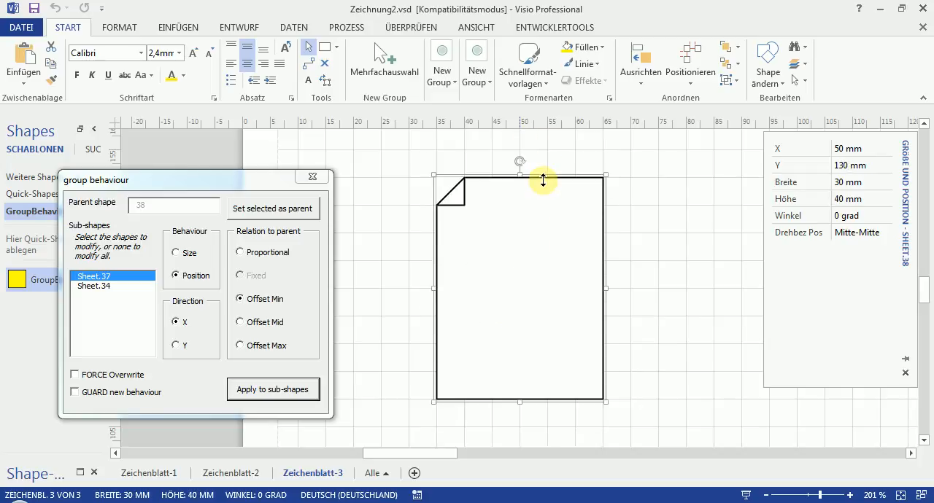
pyautogui.moveTo(608, 289)
pyautogui.mouseDown()
pyautogui.moveTo(704, 301)
pyautogui.moveTo(605, 299)
pyautogui.mouseUp()
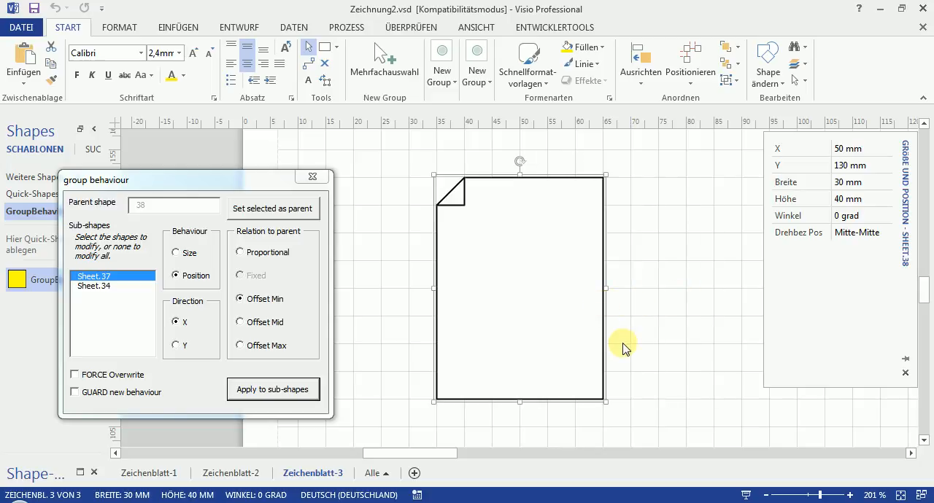
pyautogui.click(403, 319)
pyautogui.click(474, 319)
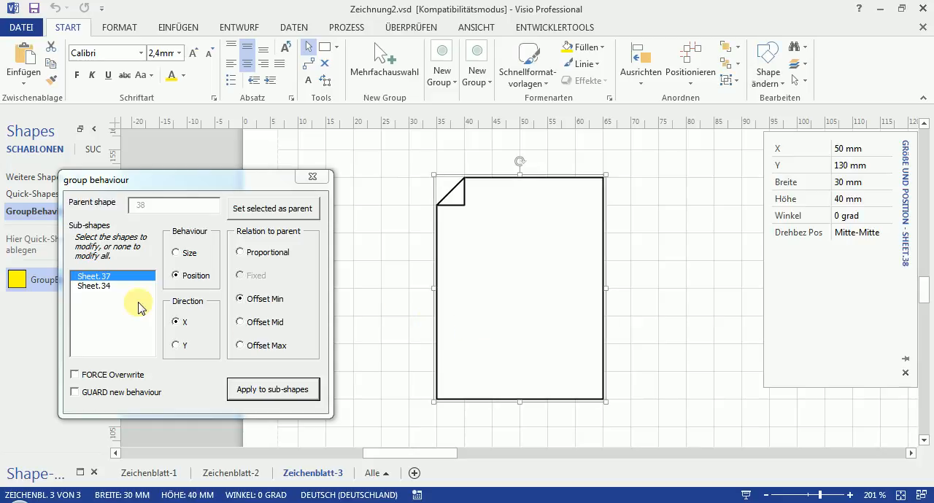
# - Apply a Proportional size in the Y direction to the page rectangle sub-shape Sheet.34
pyautogui.click(95, 286)
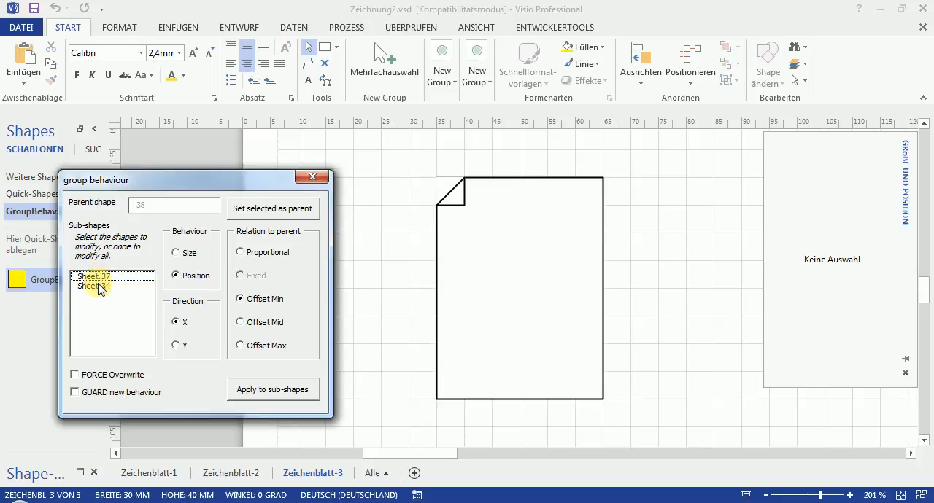
pyautogui.click(186, 253)
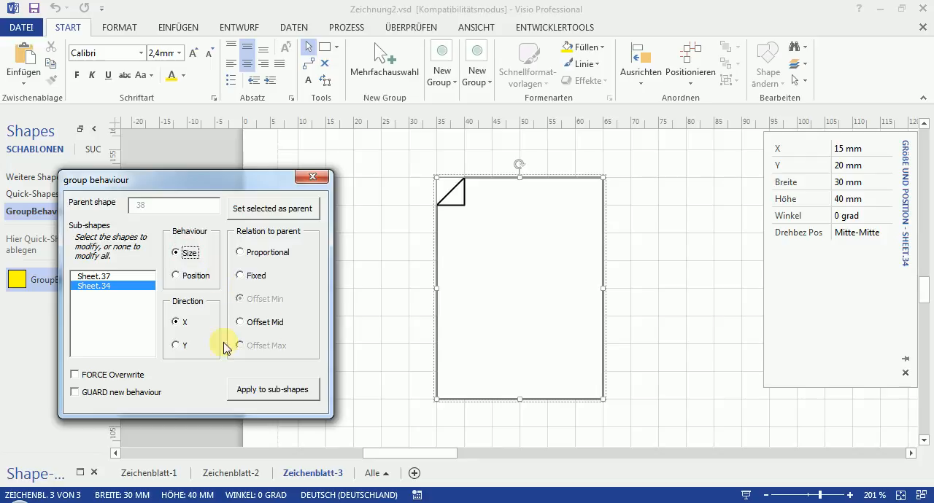
pyautogui.click(271, 254)
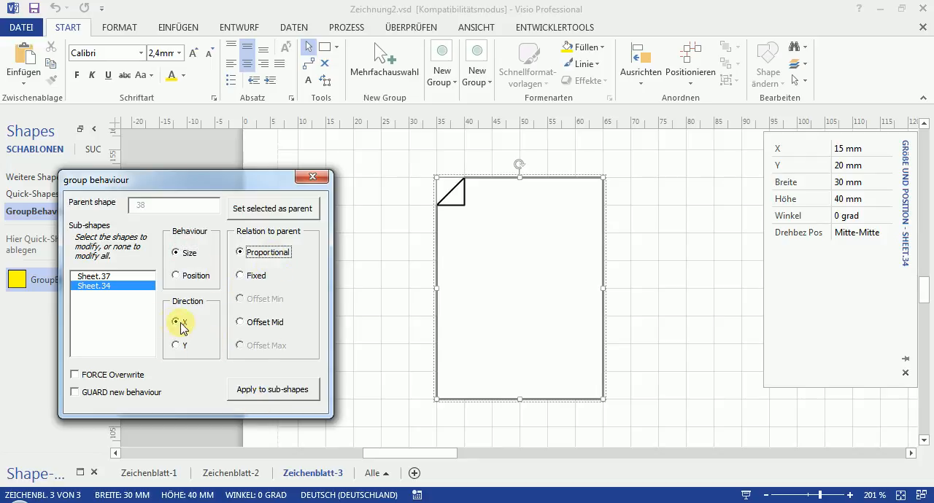
pyautogui.click(177, 345)
pyautogui.click(266, 394)
# - Apply a Proportional position in Y and X to the page rectangle sub-shape Sheet.34
pyautogui.click(190, 278)
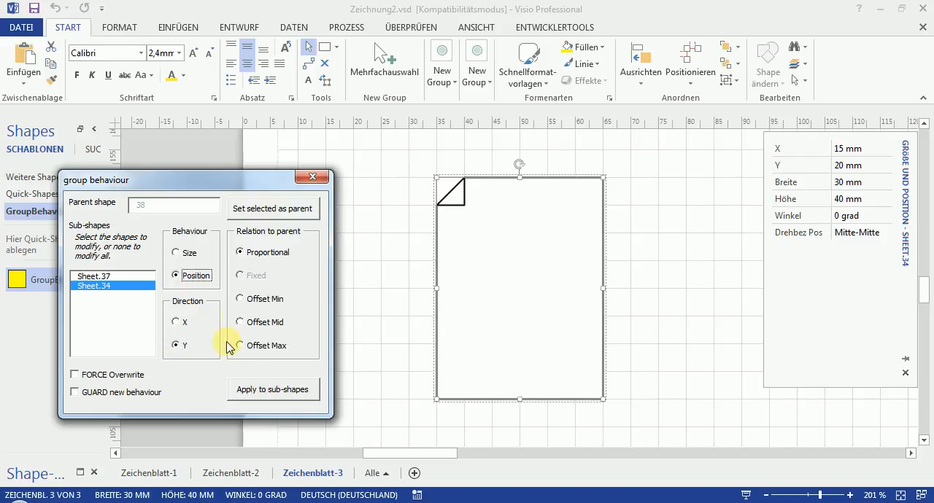
pyautogui.click(296, 389)
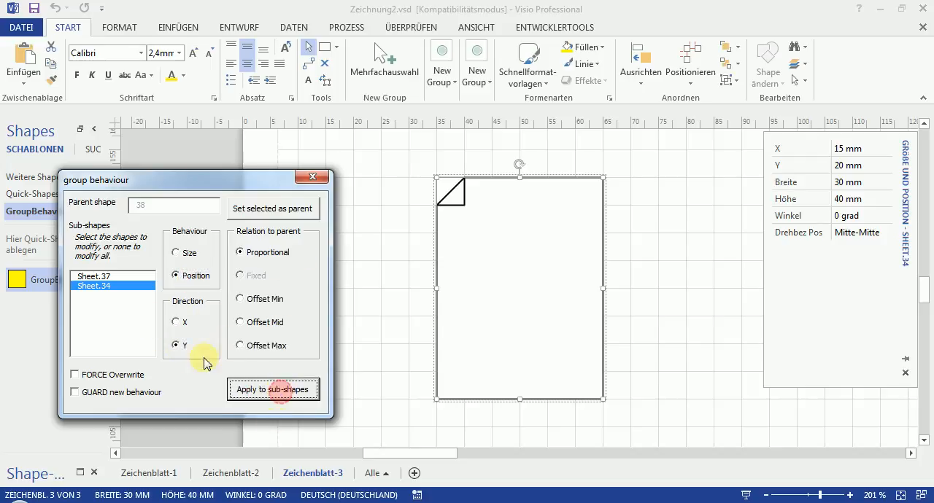
pyautogui.click(176, 322)
pyautogui.click(252, 389)
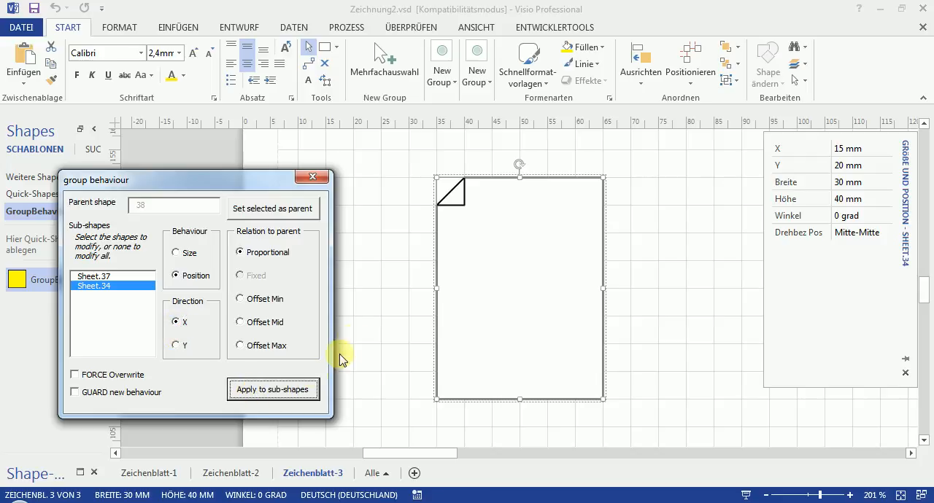
# - Resize the page-shaped group to about 20 mm wide and 25 mm high and move it up and to the left
pyautogui.click(370, 321)
pyautogui.click(496, 331)
pyautogui.moveTo(602, 285); pyautogui.dragTo(586, 299)
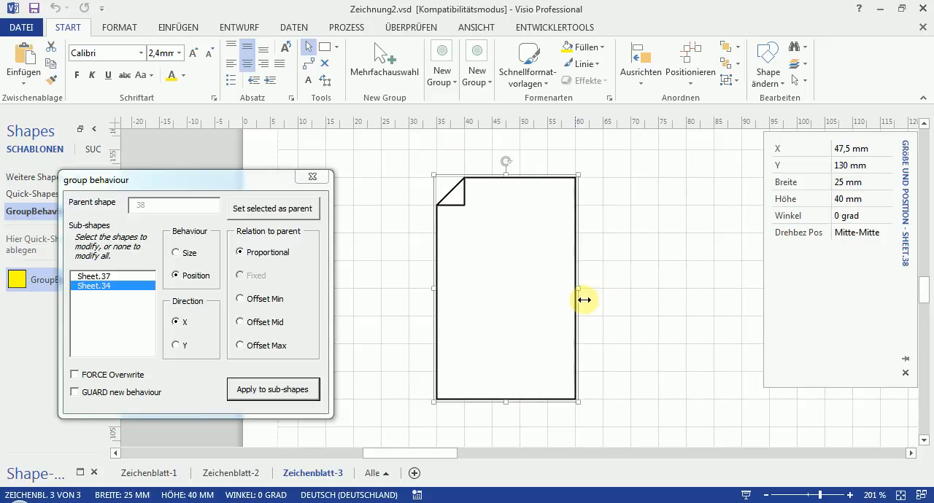
pyautogui.moveTo(505, 174); pyautogui.dragTo(576, 259)
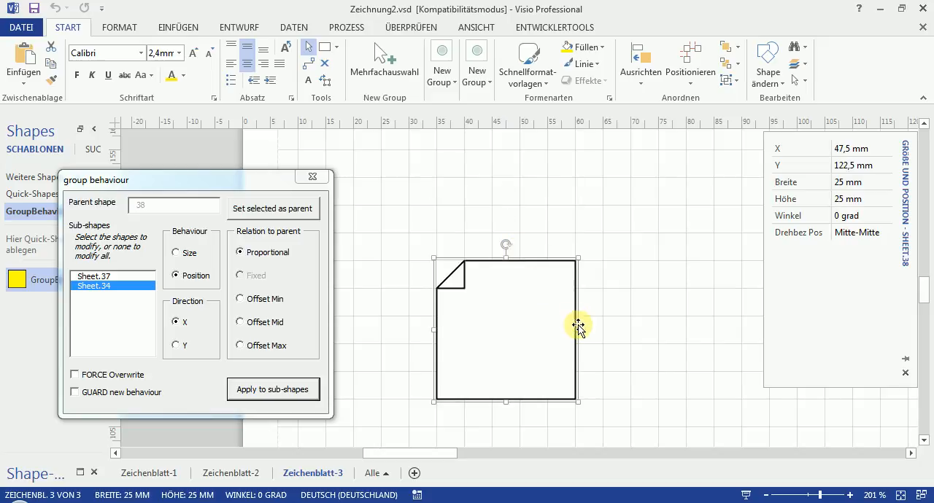
pyautogui.moveTo(577, 332); pyautogui.dragTo(521, 289)
pyautogui.click(624, 340)
pyautogui.click(548, 299)
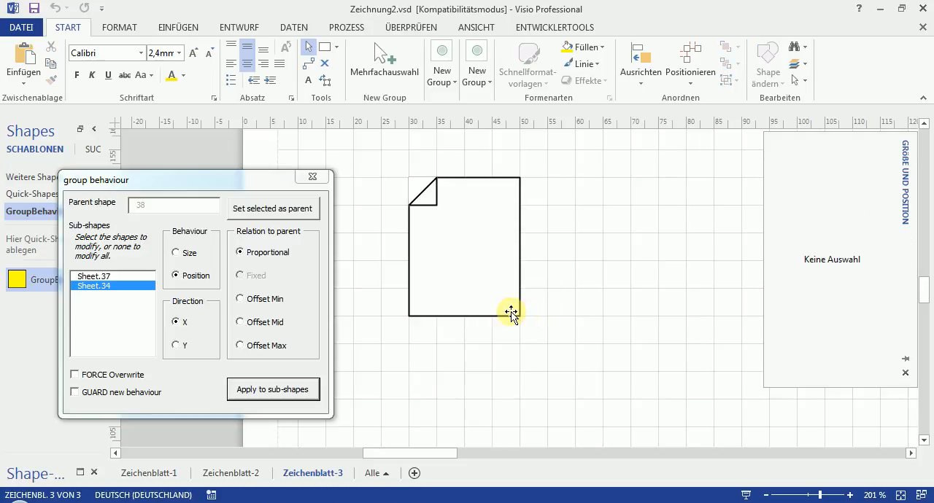
# - Examine the example shapes on page Zeichenblatt-2 and return to Zeichenblatt-3
pyautogui.click(240, 479)
pyautogui.scroll(-3, 470, 371)
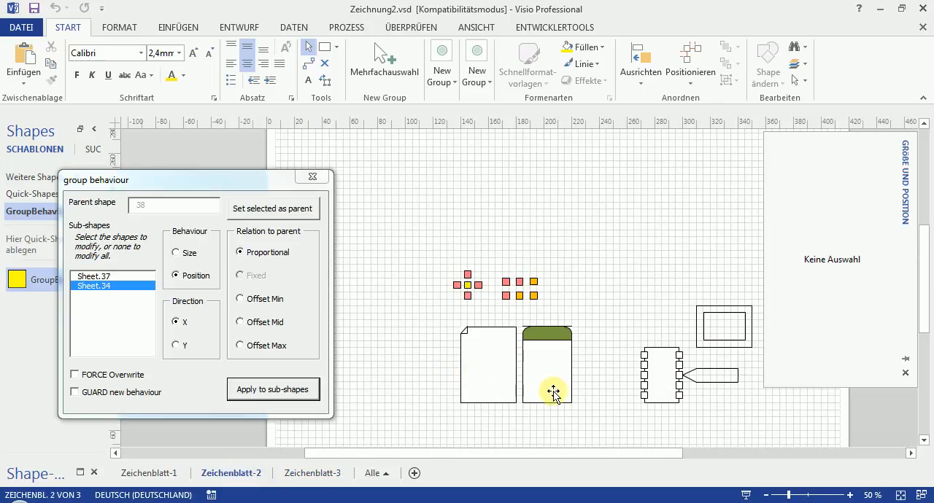
pyautogui.moveTo(697, 341); pyautogui.dragTo(608, 326)
pyautogui.click(328, 473)
# - Draw a rectangle about 35 mm wide and 30 mm high to the right of the page-shaped group
pyautogui.click(511, 353)
pyautogui.scroll(-2, 588, 357)
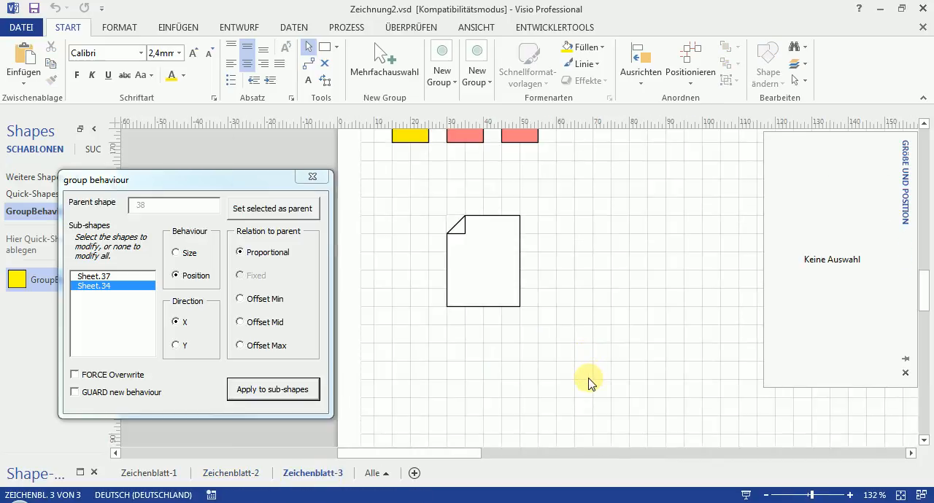
pyautogui.rightClick(596, 330)
pyautogui.click(604, 278)
pyautogui.moveTo(576, 235); pyautogui.dragTo(709, 341)
# - Duplicate the new rectangle and shrink the copy to 25 by 20 mm so it sits centred inside the original
pyautogui.click(608, 288)
pyautogui.moveTo(627, 289); pyautogui.dragTo(648, 314)
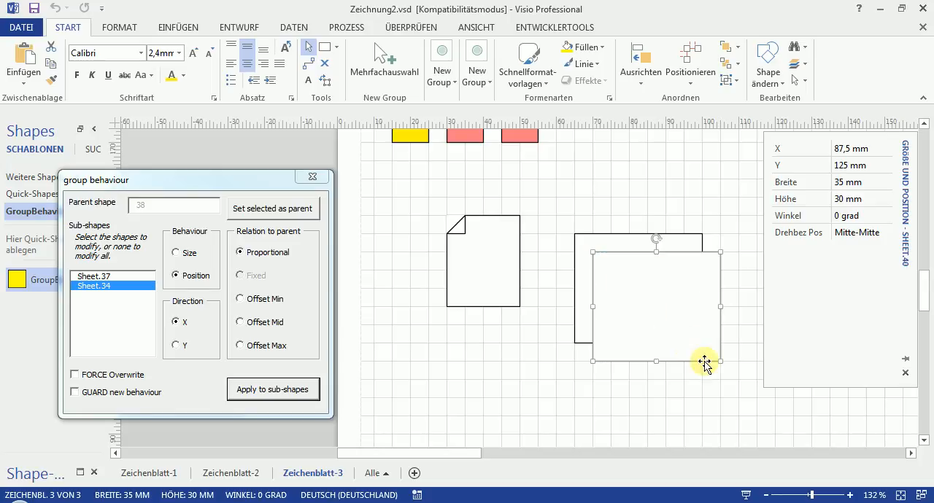
pyautogui.moveTo(720, 360); pyautogui.dragTo(672, 319)
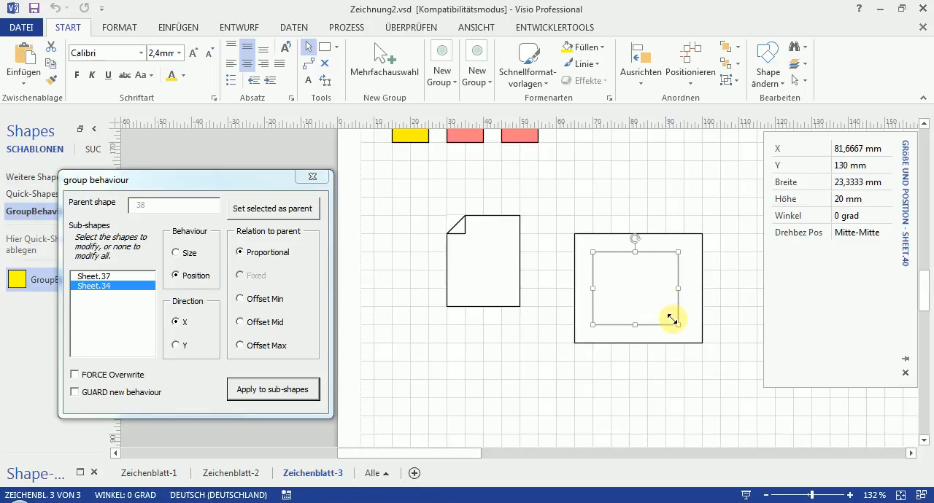
pyautogui.moveTo(679, 288); pyautogui.dragTo(684, 287)
# - Remove the fill from both nested rectangles
pyautogui.click(719, 302)
pyautogui.moveTo(720, 208); pyautogui.dragTo(524, 379)
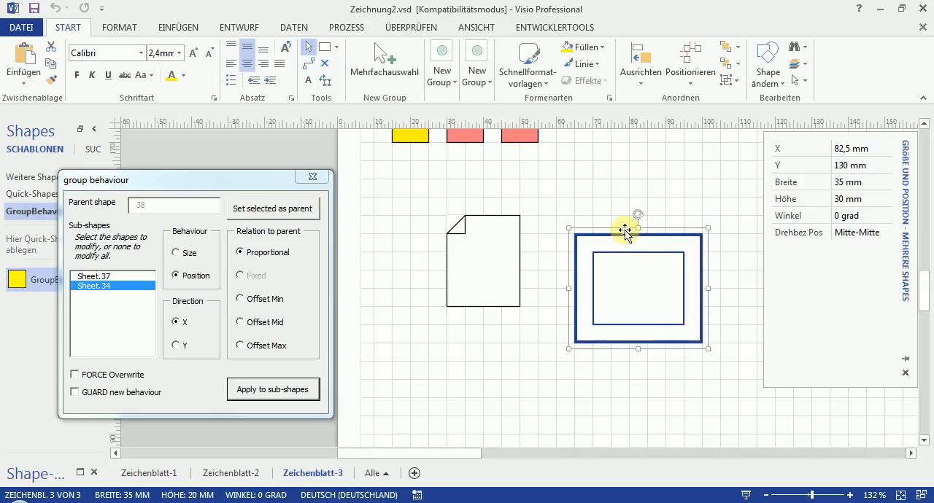
pyautogui.click(602, 47)
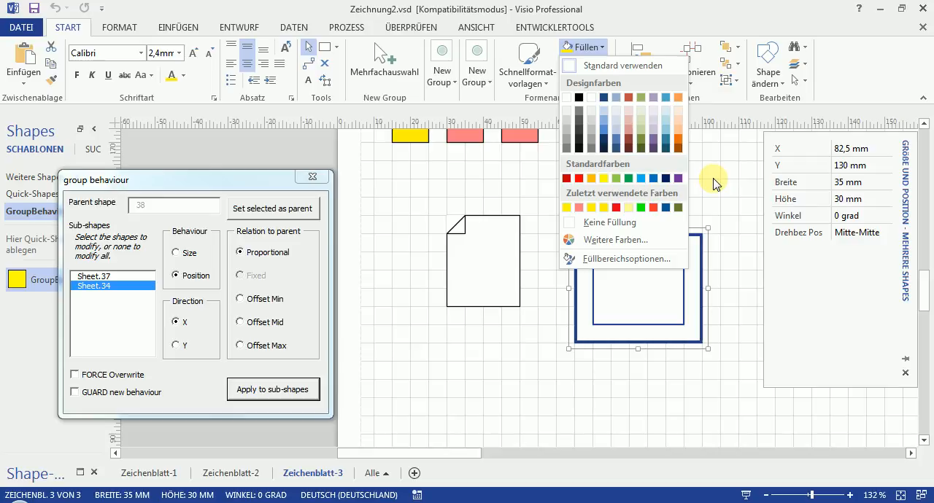
pyautogui.click(605, 225)
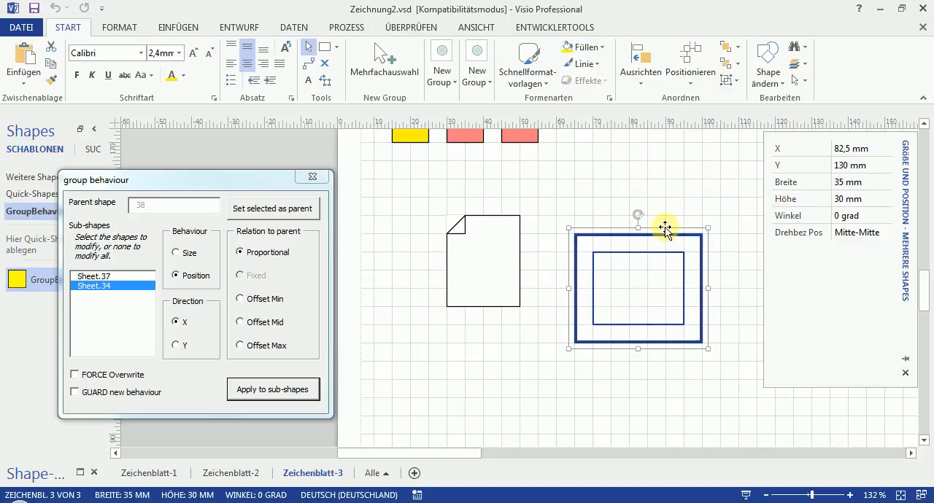
# - Group the two nested rectangles into one frame shape
pyautogui.click(732, 217)
pyautogui.moveTo(723, 213); pyautogui.dragTo(558, 372)
pyautogui.rightClick(591, 347)
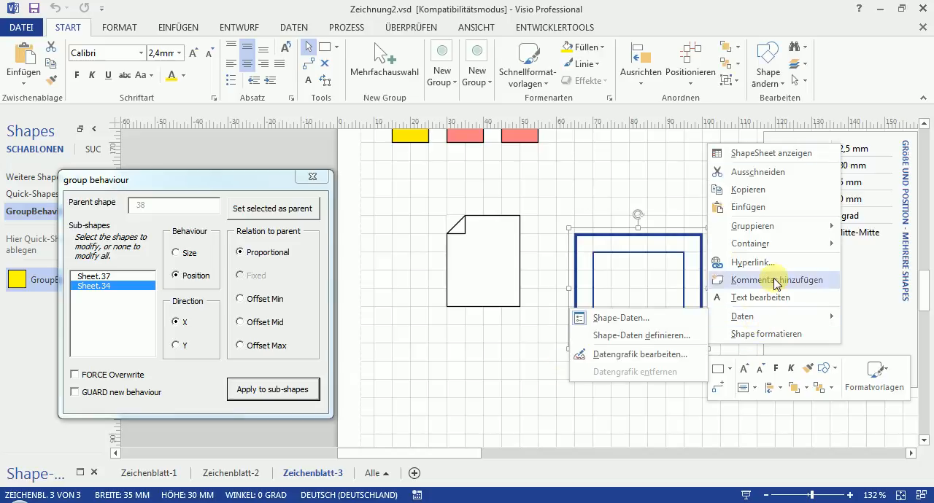
pyautogui.moveTo(766, 228)
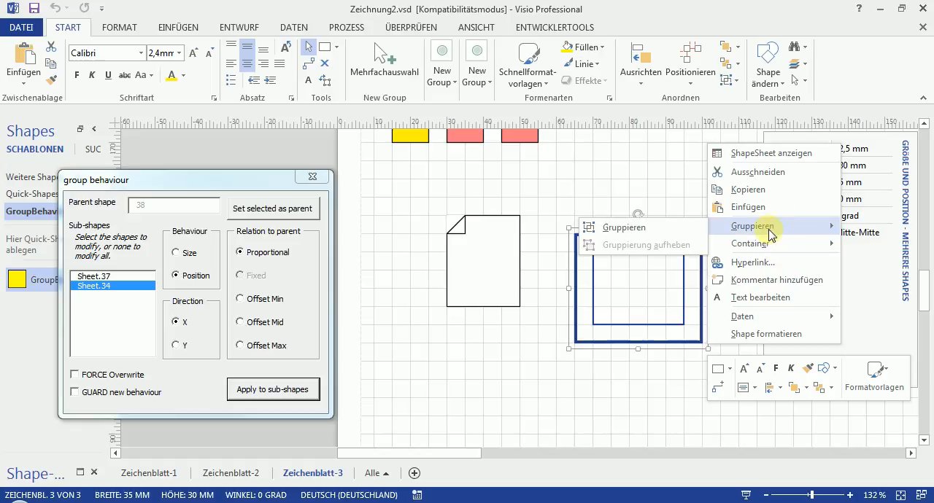
pyautogui.click(619, 227)
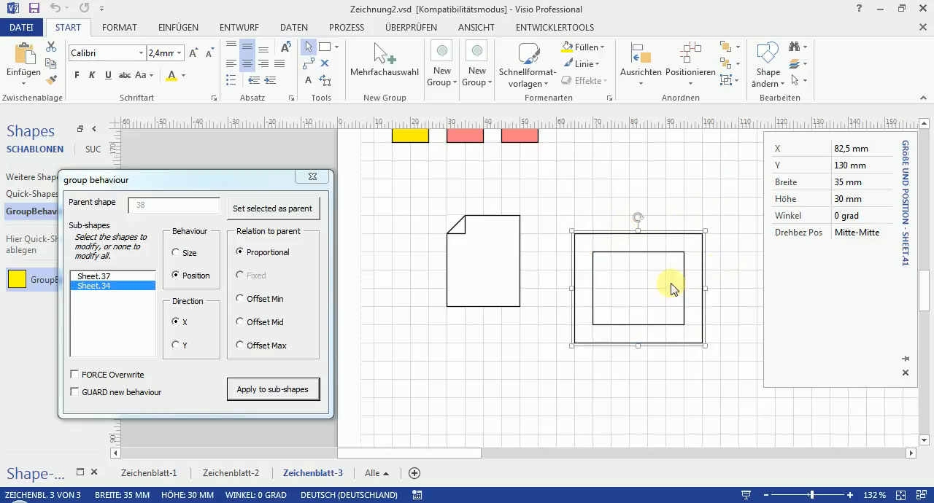
# - Set the frame group as parent and select only its inner rectangle, Sheet.40, as the sub-shape to modify
pyautogui.click(288, 209)
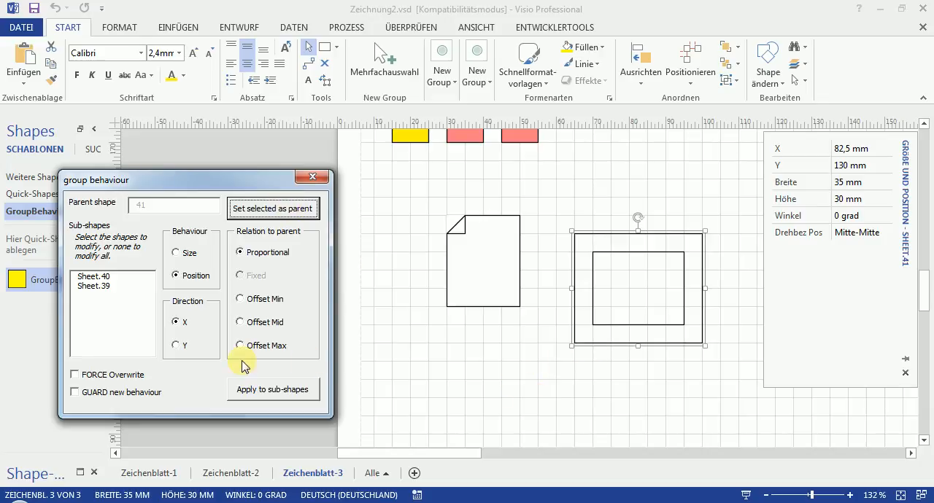
pyautogui.click(104, 286)
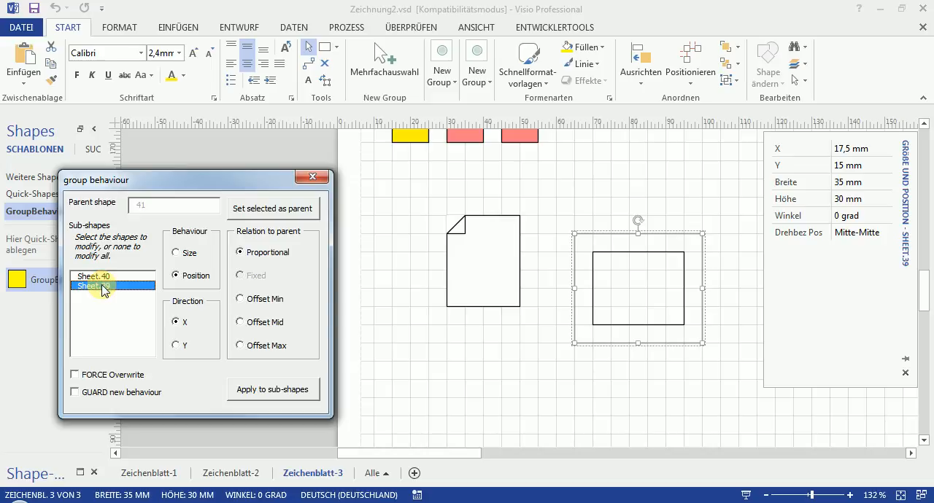
pyautogui.keyDown('ctrl'); pyautogui.click(93, 276); pyautogui.keyUp('ctrl')
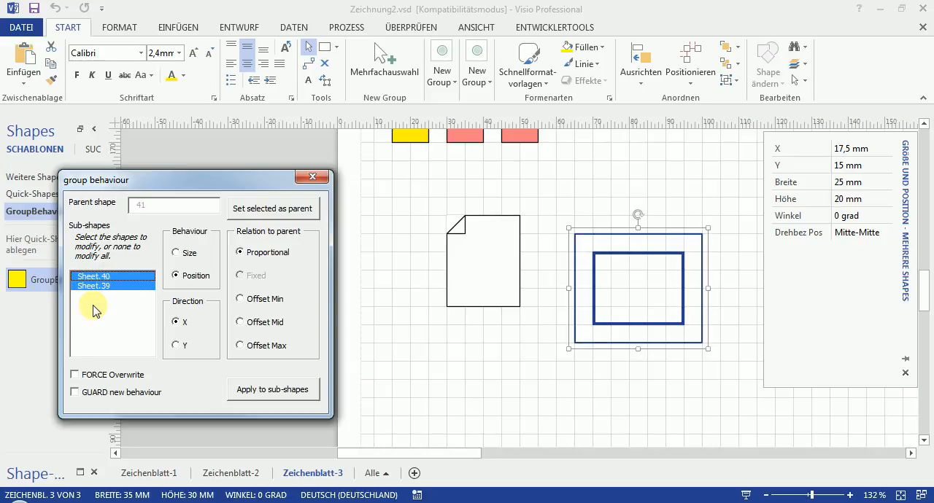
pyautogui.keyDown('ctrl'); pyautogui.click(96, 293); pyautogui.keyUp('ctrl')
pyautogui.keyDown('ctrl'); pyautogui.click(95, 288); pyautogui.keyUp('ctrl')
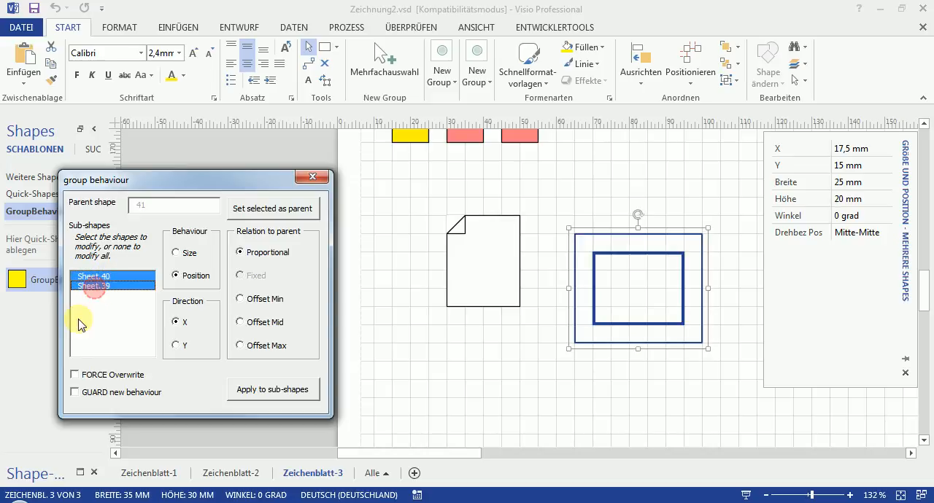
pyautogui.keyDown('ctrl'); pyautogui.click(99, 294); pyautogui.keyUp('ctrl')
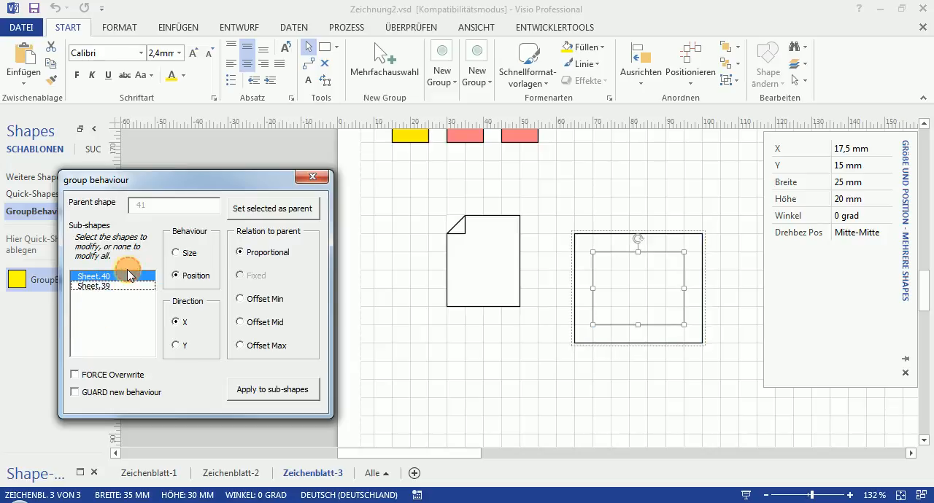
pyautogui.keyDown('ctrl'); pyautogui.click(127, 276); pyautogui.keyUp('ctrl')
pyautogui.keyDown('ctrl'); pyautogui.click(127, 276); pyautogui.keyUp('ctrl')
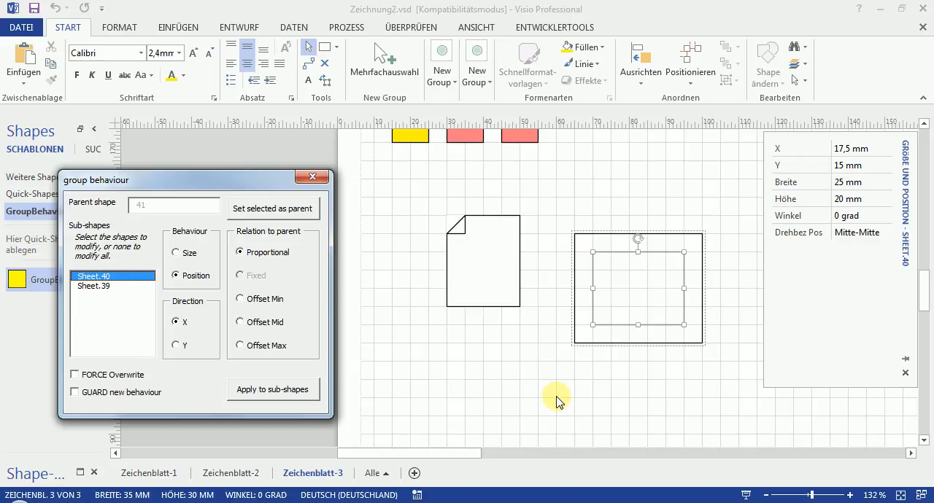
# - Test-resize the frame group in width and height to check how the inner rectangle scales
pyautogui.click(591, 367)
pyautogui.click(640, 343)
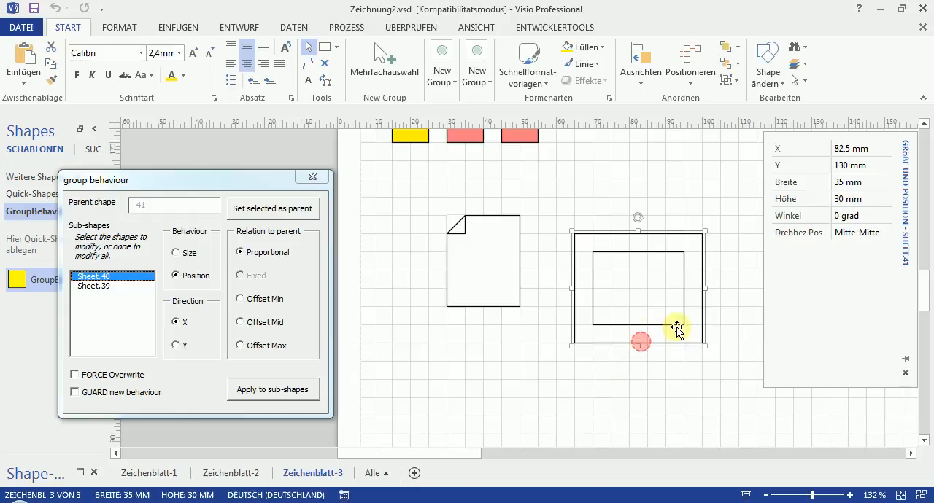
pyautogui.moveTo(708, 286)
pyautogui.mouseDown()
pyautogui.moveTo(617, 283)
pyautogui.moveTo(732, 299)
pyautogui.moveTo(694, 294)
pyautogui.moveTo(702, 297)
pyautogui.mouseUp()
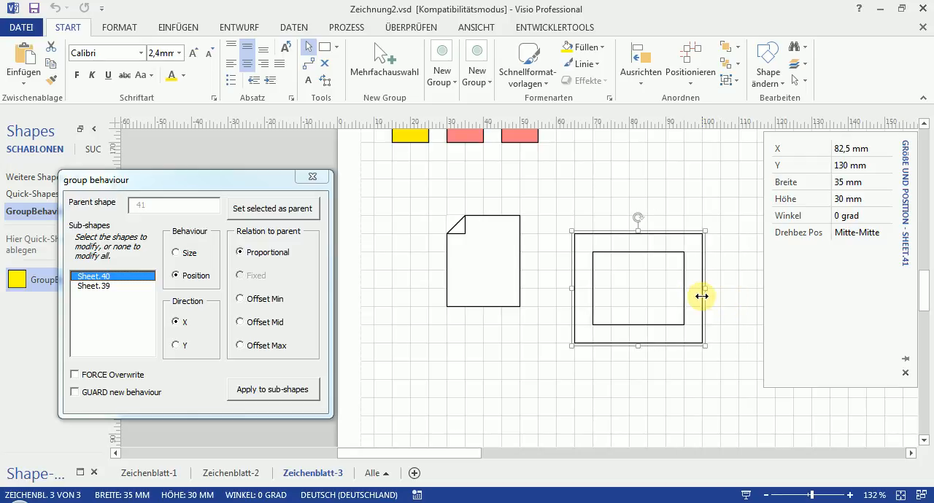
pyautogui.moveTo(640, 235)
pyautogui.mouseDown()
pyautogui.moveTo(642, 301)
pyautogui.moveTo(643, 232)
pyautogui.mouseUp()
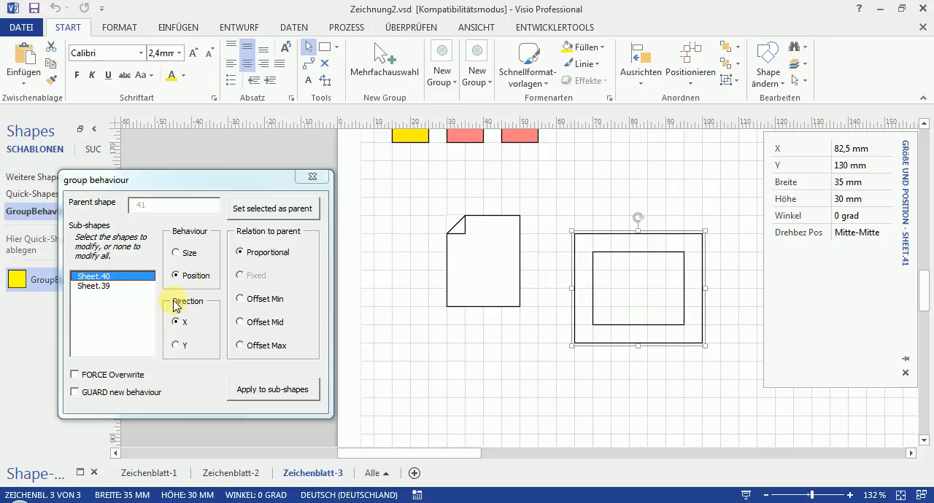
# - Set the inner rectangle's size relation to parent to Offset Mid in both X and Y and apply it
pyautogui.click(188, 256)
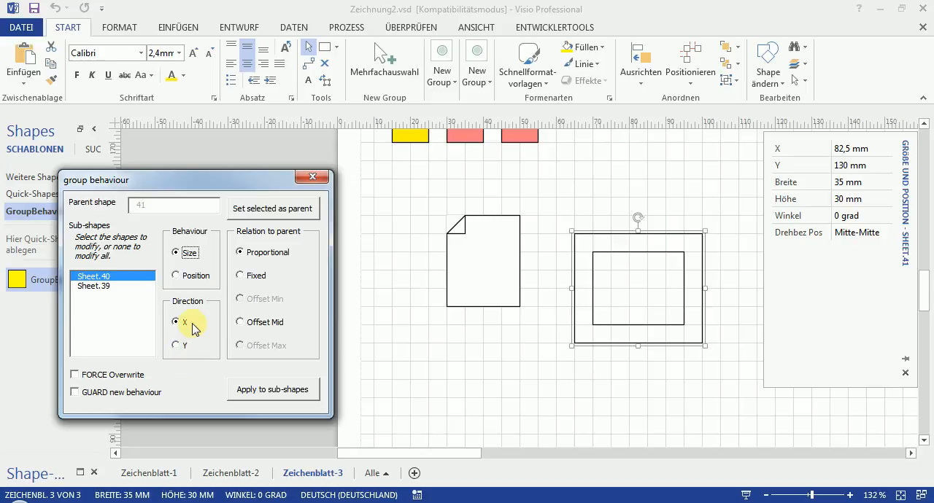
pyautogui.click(241, 323)
pyautogui.click(281, 398)
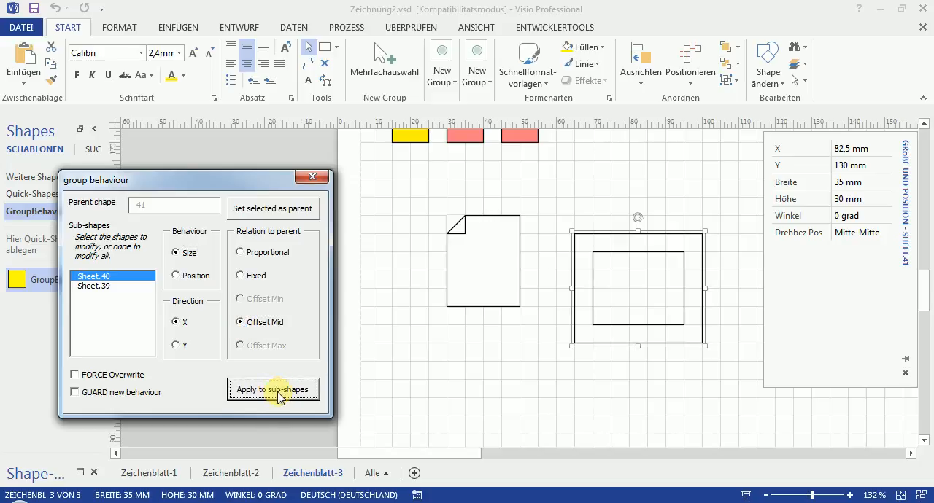
pyautogui.click(178, 348)
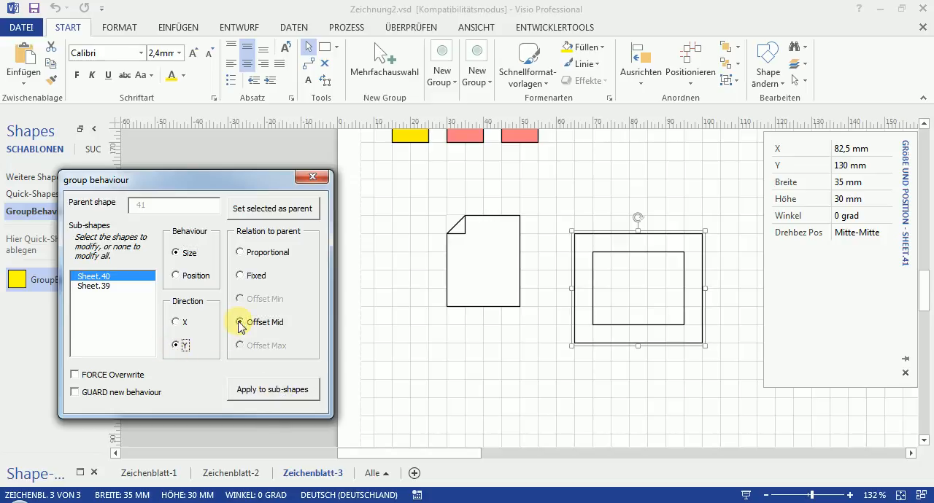
pyautogui.click(283, 395)
# - Test-resize the frame group's width and height, ending at 45 mm by 45 mm, to check the border's behaviour
pyautogui.click(581, 396)
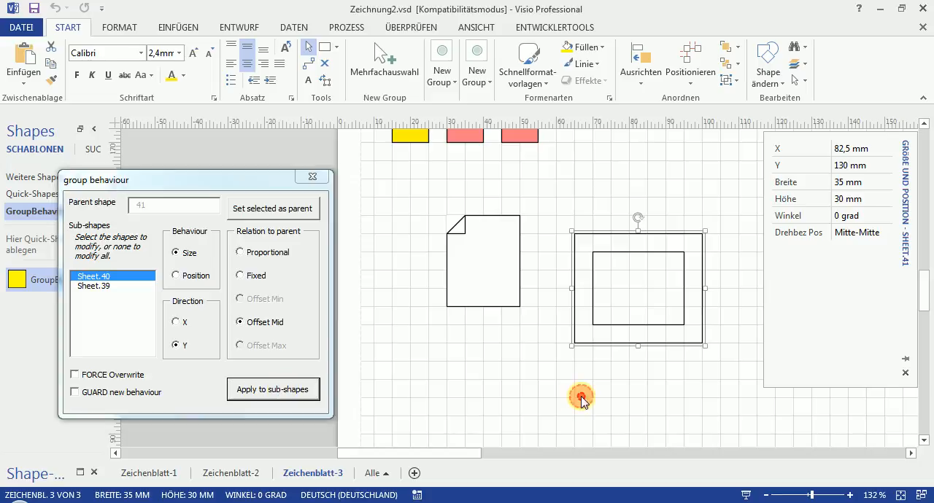
pyautogui.click(639, 342)
pyautogui.moveTo(703, 292); pyautogui.dragTo(741, 290)
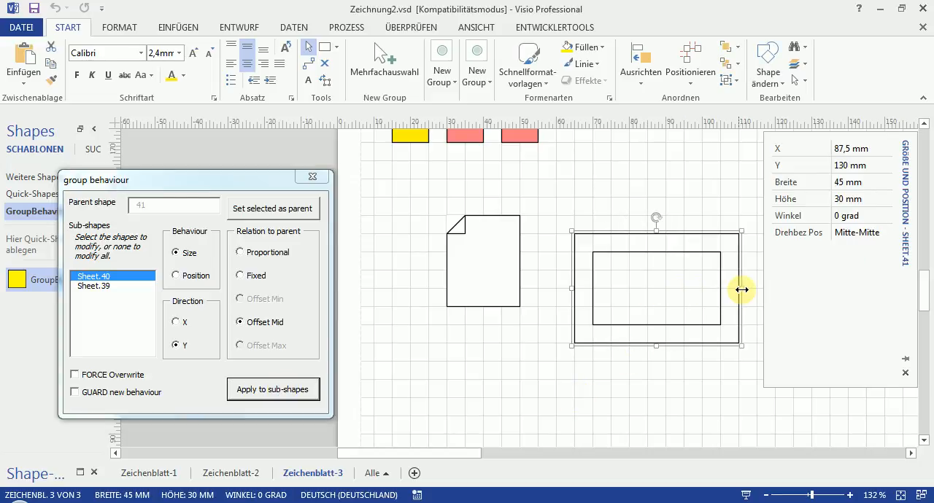
pyautogui.moveTo(656, 231); pyautogui.dragTo(662, 287)
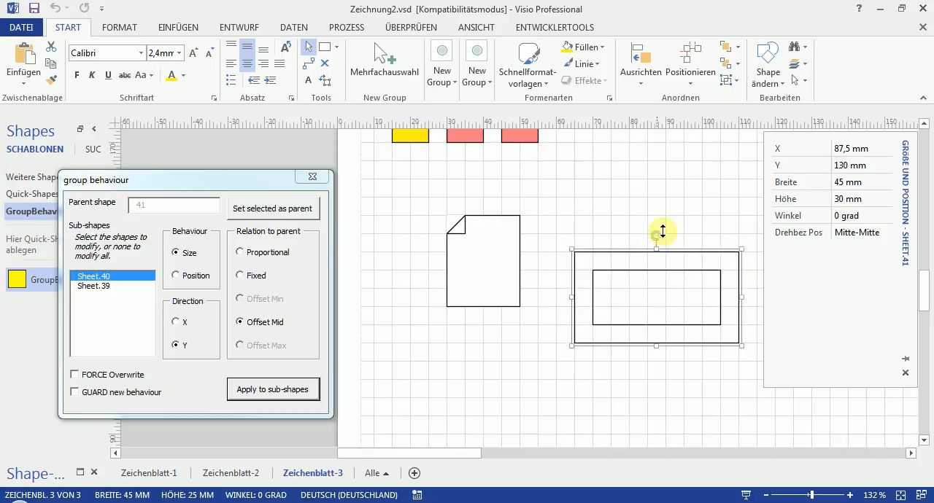
pyautogui.moveTo(663, 254); pyautogui.dragTo(669, 157)
pyautogui.moveTo(653, 348); pyautogui.dragTo(658, 434)
pyautogui.moveTo(666, 283); pyautogui.dragTo(671, 338)
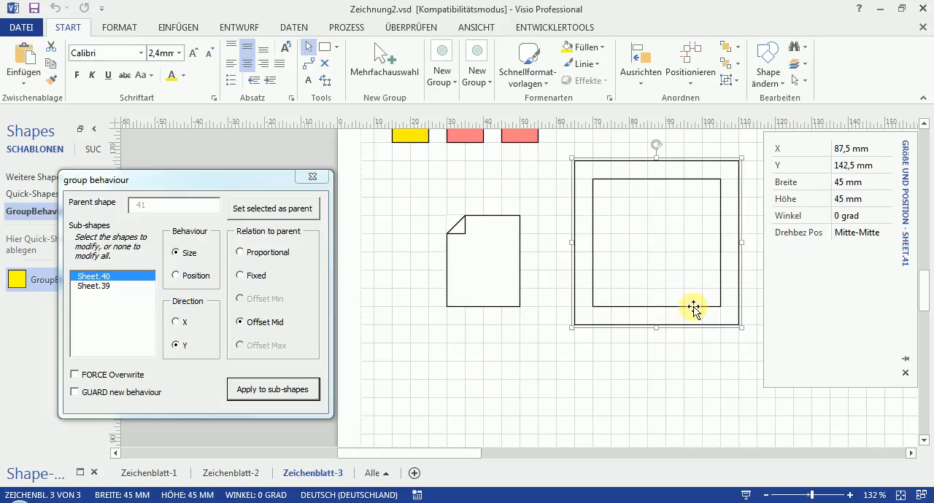
# - Examine the Width and Height formulas in the inner rectangle's ShapeSheet, narrowing the Shape Transform columns for reading, and close the sheet
pyautogui.click(693, 308)
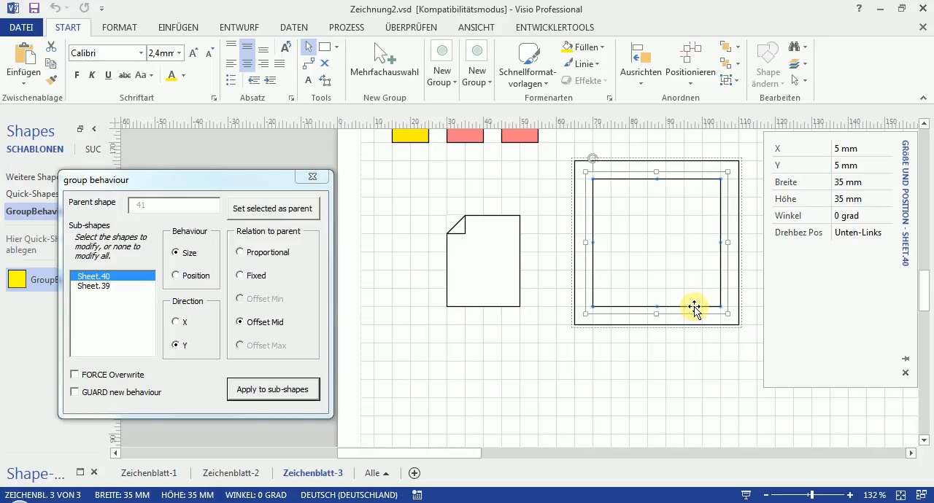
pyautogui.rightClick(693, 308)
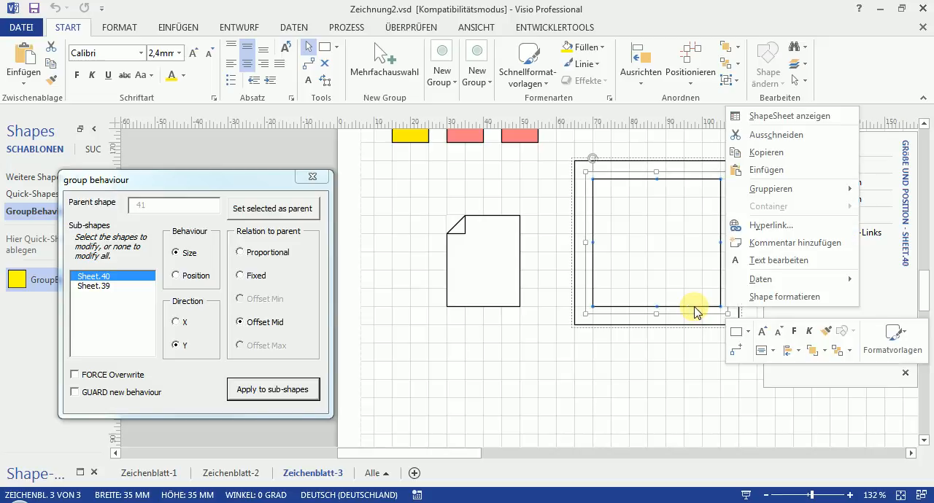
pyautogui.click(811, 116)
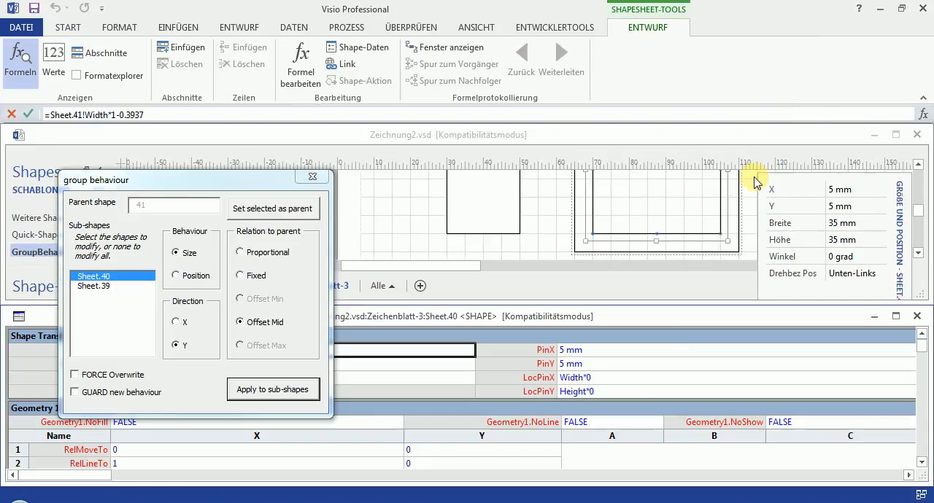
pyautogui.moveTo(261, 182); pyautogui.dragTo(718, 52)
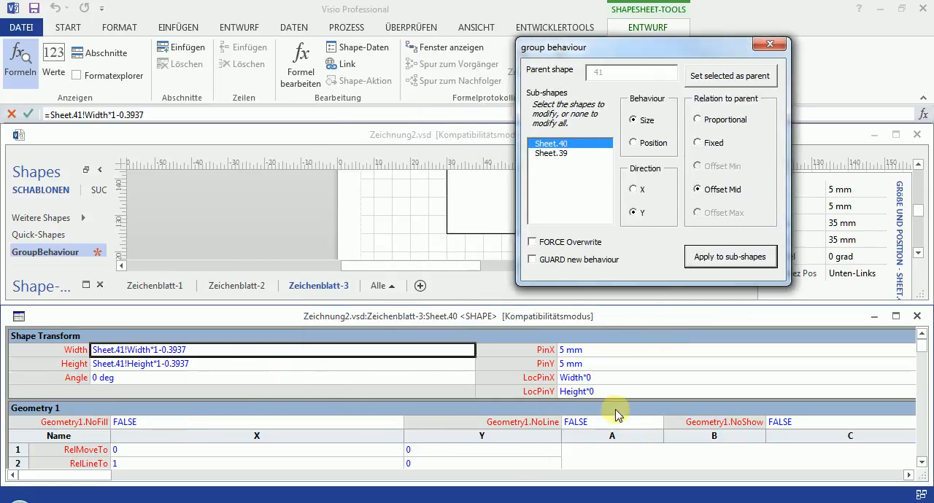
pyautogui.click(474, 350)
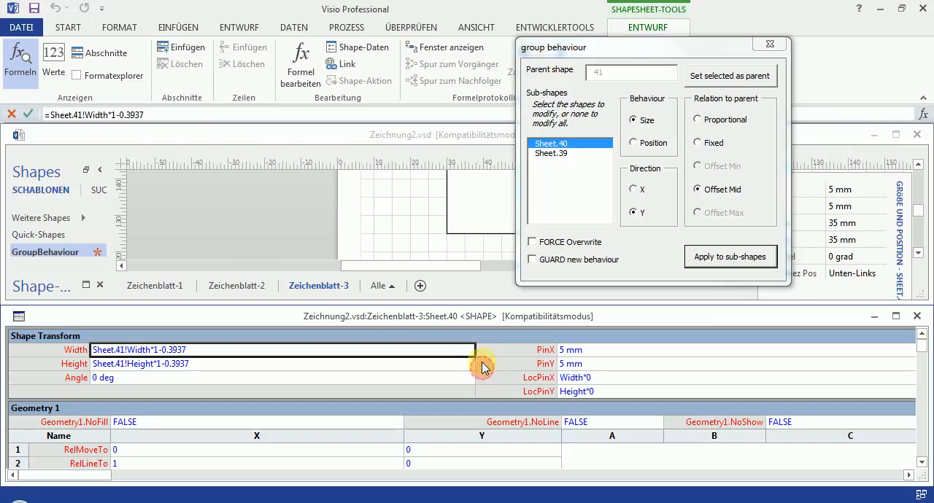
pyautogui.moveTo(475, 350); pyautogui.dragTo(292, 350)
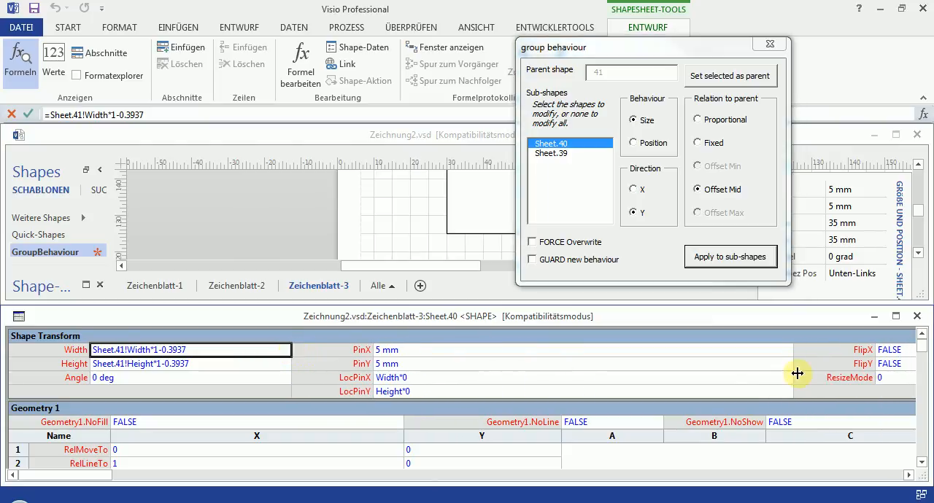
pyautogui.moveTo(797, 368); pyautogui.dragTo(509, 372)
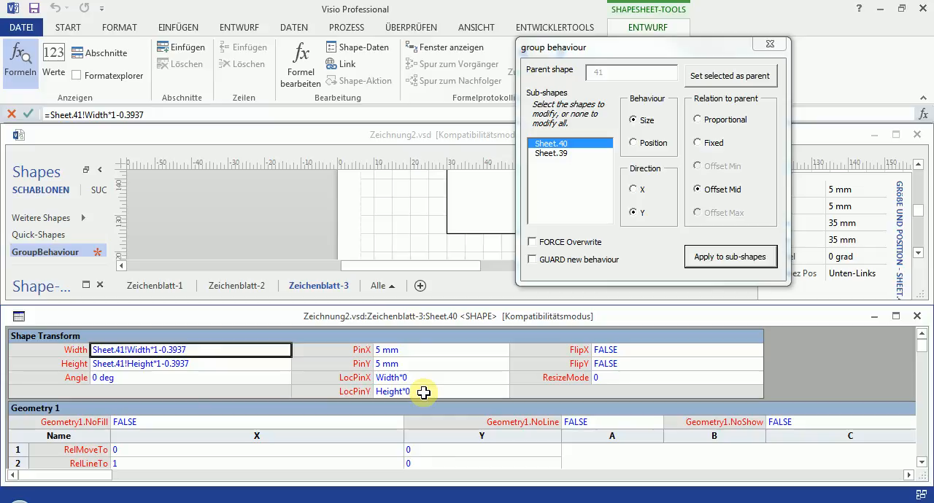
pyautogui.click(917, 316)
pyautogui.click(521, 372)
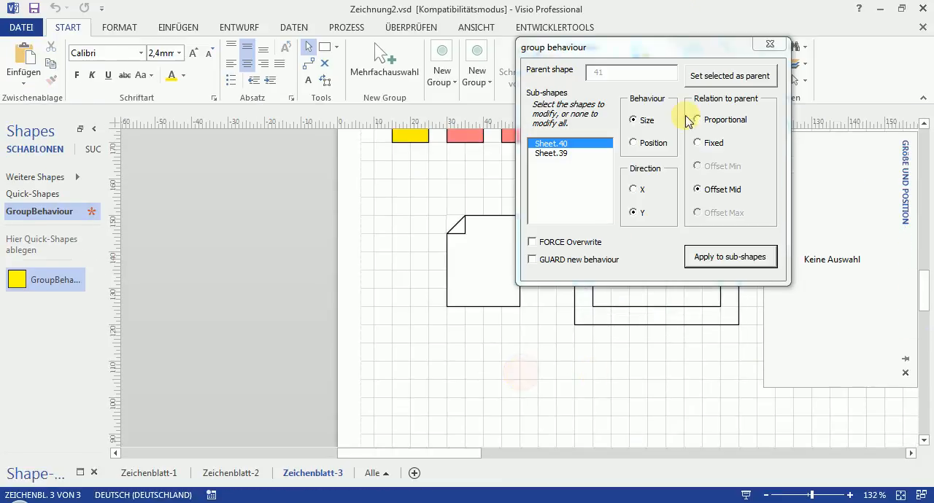
# - Shrink the frame group to 25 mm by 25 mm and move it closer to the folded-corner page
pyautogui.moveTo(700, 48); pyautogui.dragTo(264, 197)
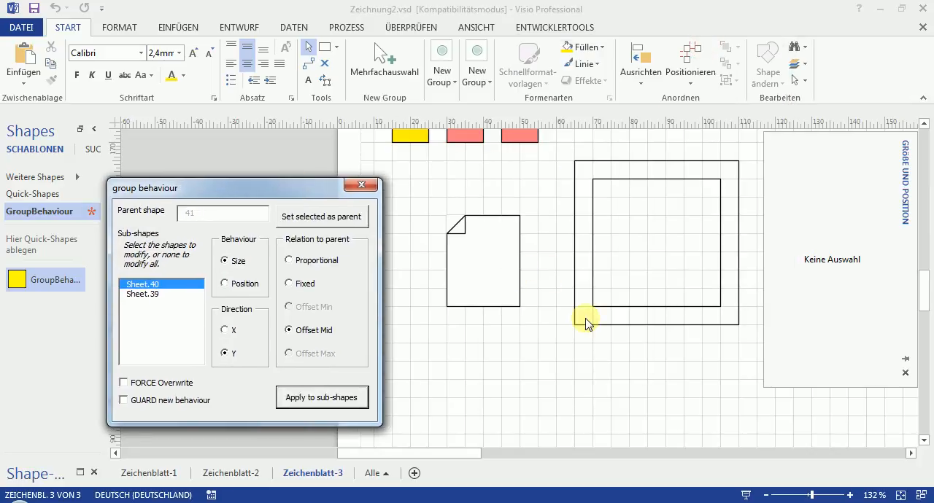
pyautogui.click(607, 326)
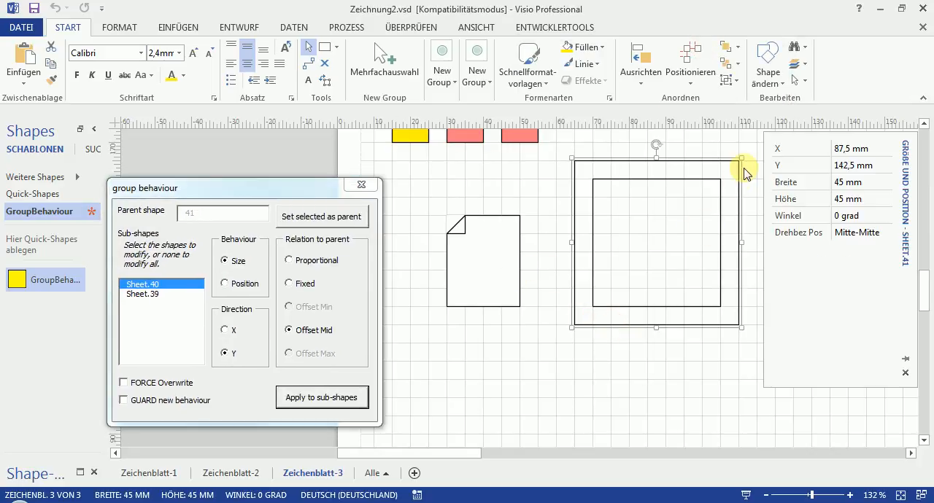
pyautogui.moveTo(745, 157); pyautogui.dragTo(642, 237)
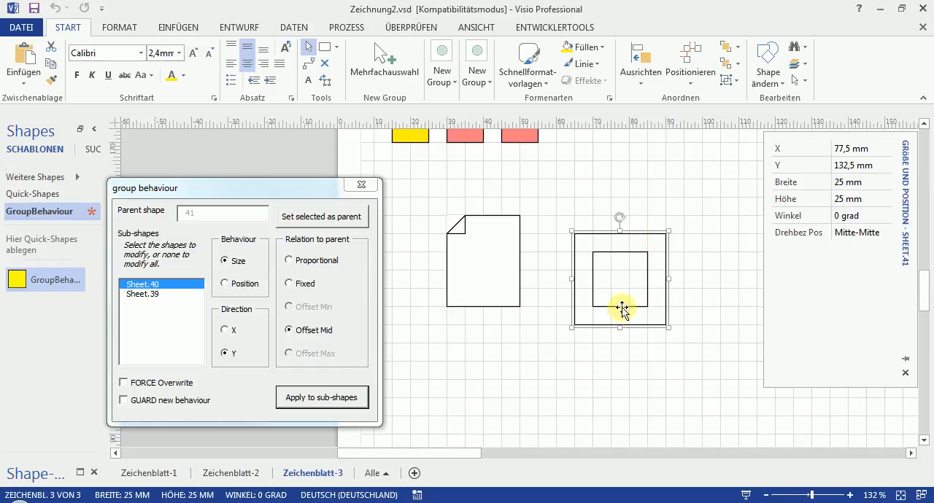
pyautogui.moveTo(626, 305); pyautogui.dragTo(608, 284)
pyautogui.click(632, 348)
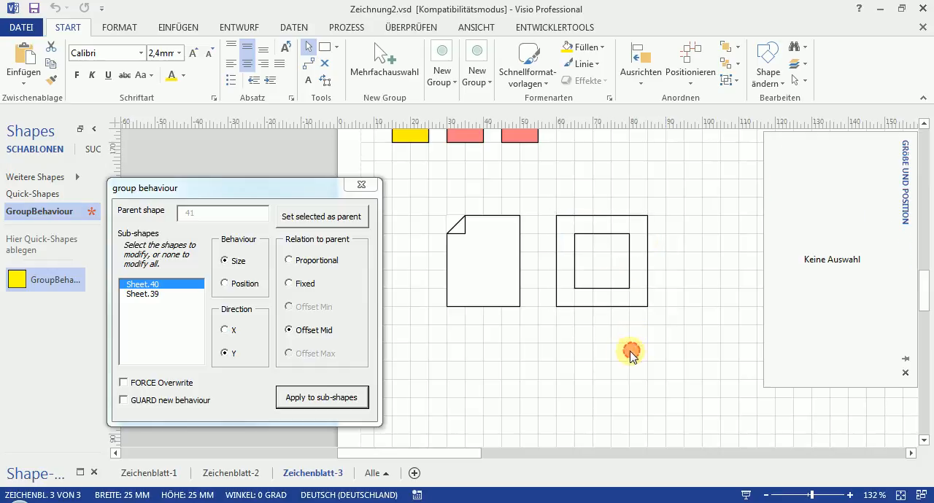